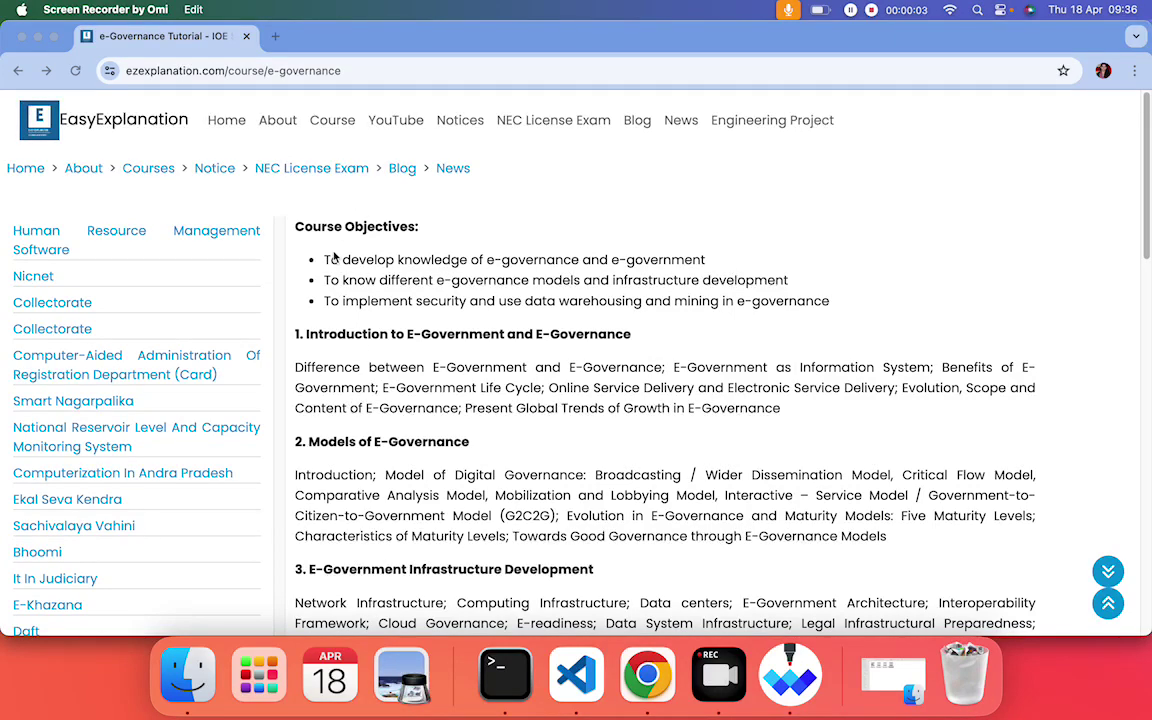
Leave the current EasyExplanation page for the Smart Nagarpalika article in the left sidebar.
scroll(335, 256, down, 1)
scroll(335, 256, up, 1)
scroll(191, 363, up, 15)
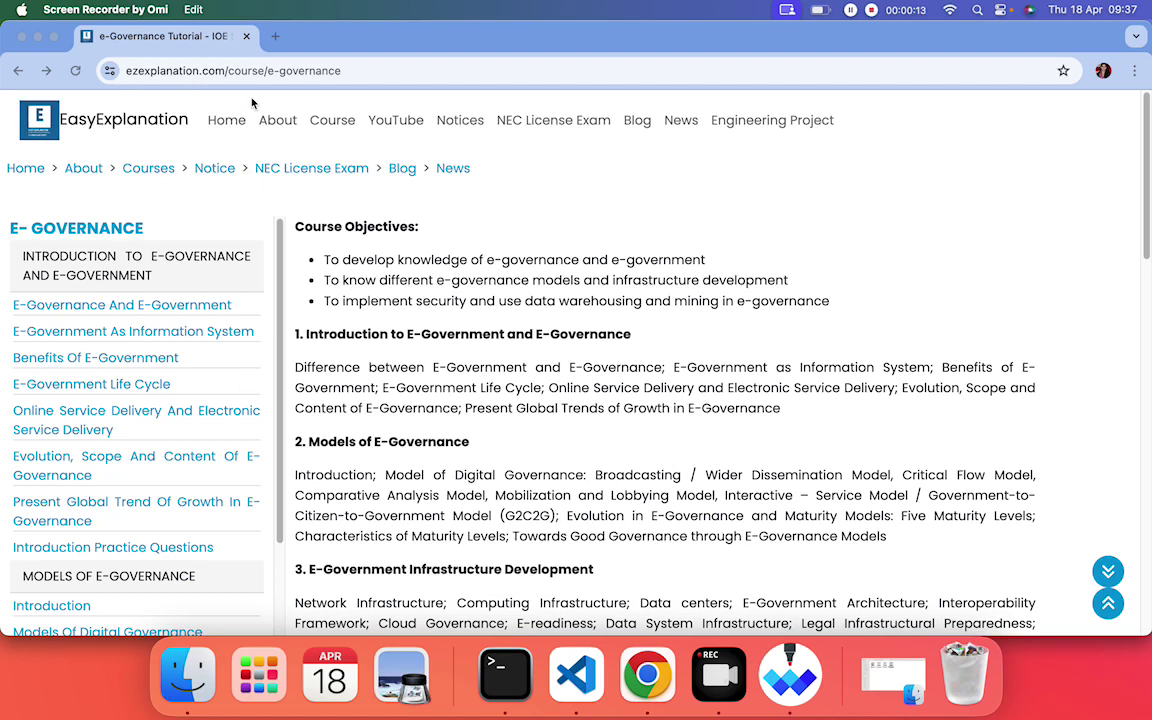
scroll(162, 311, down, 3)
scroll(160, 308, up, 3)
scroll(130, 415, down, 9)
scroll(128, 418, down, 15)
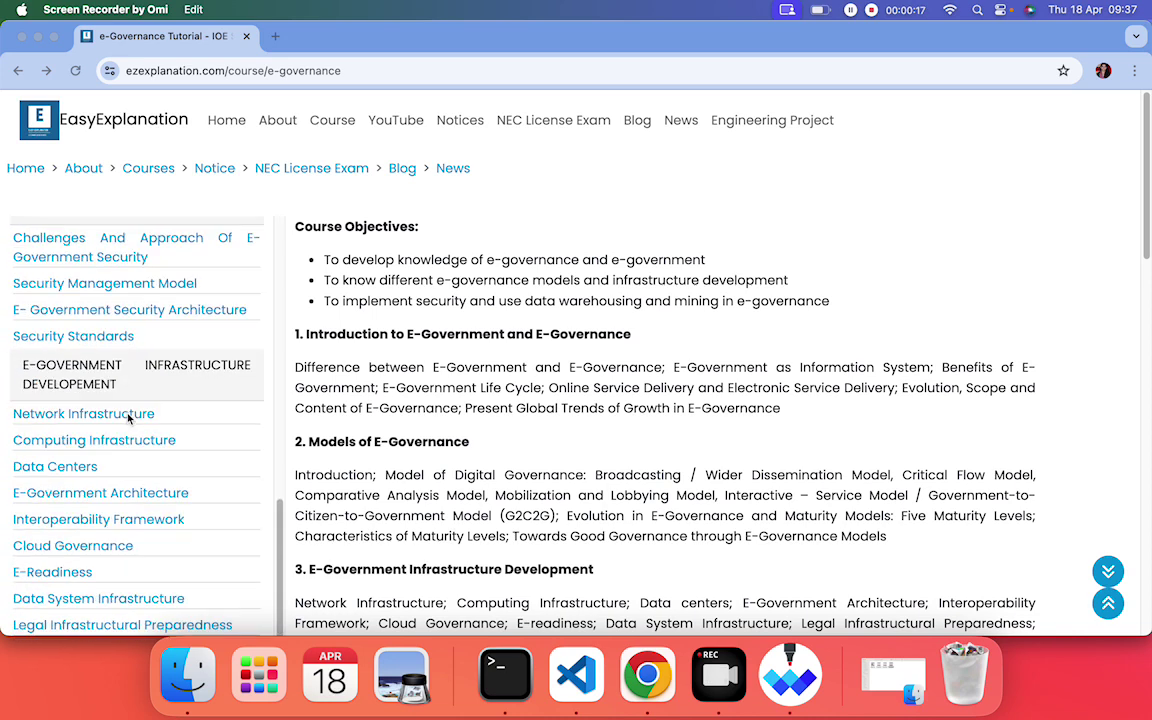
scroll(128, 418, down, 4)
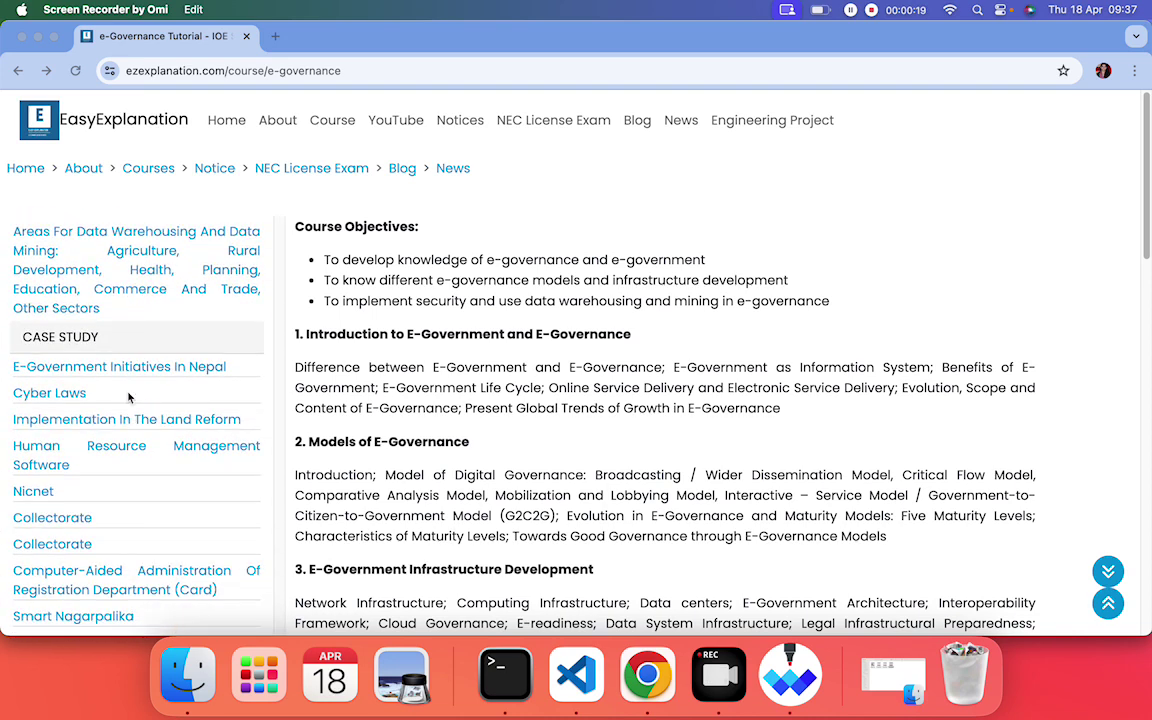
scroll(114, 537, down, 7)
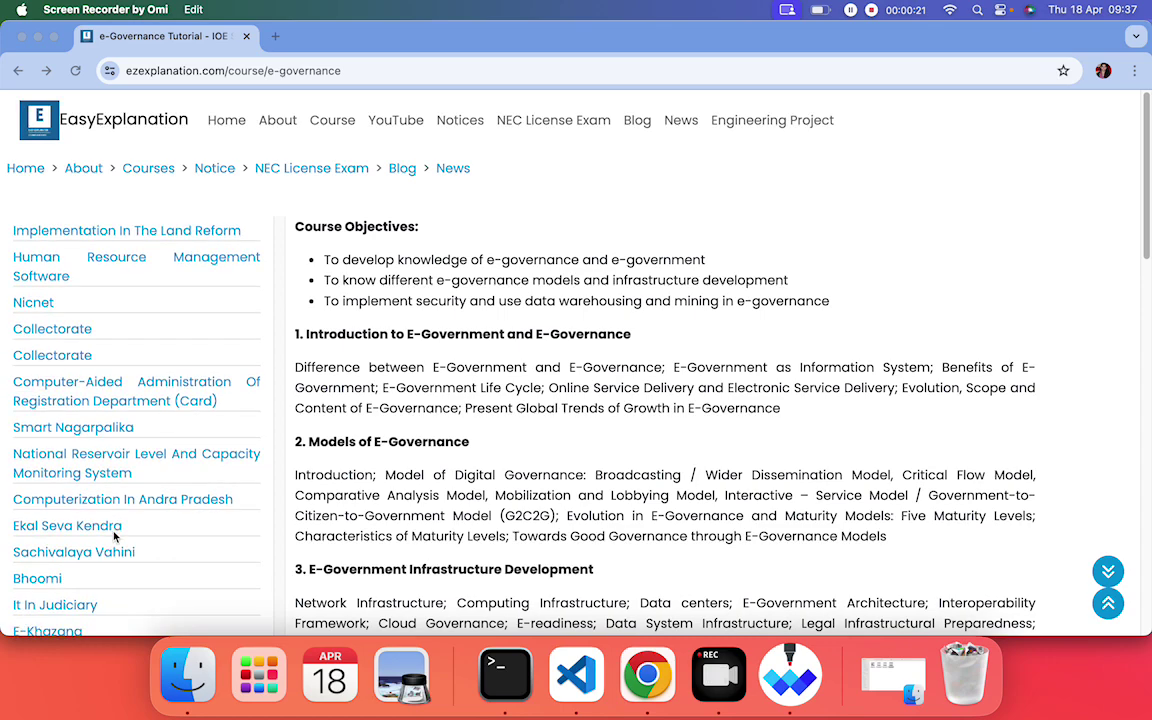
click(103, 403)
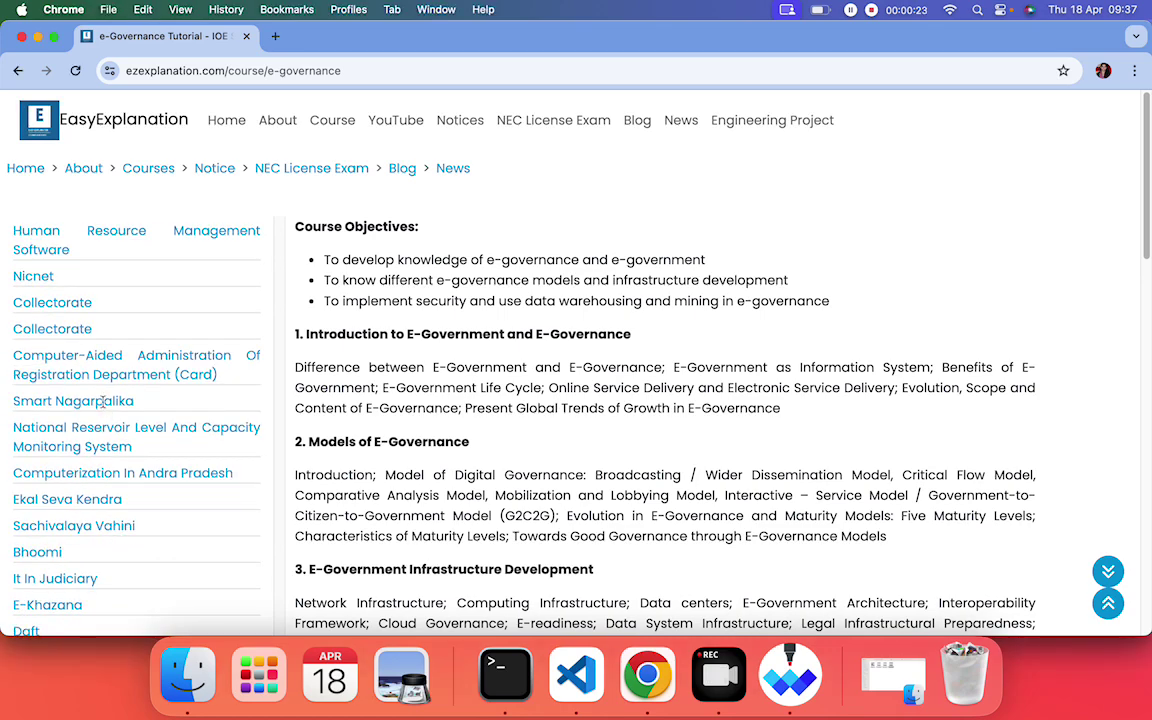
click(103, 401)
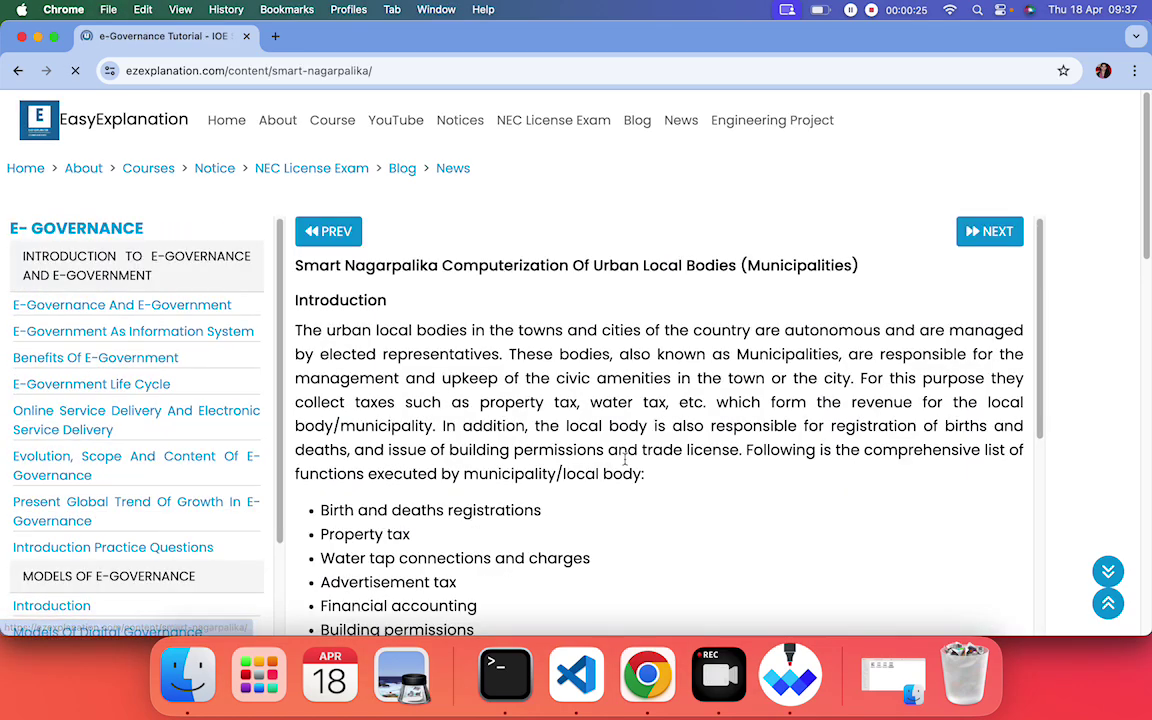
Scroll through the Smart Nagarpalika article and its embedded slides down to References.
scroll(625, 465, down, 3)
scroll(625, 465, down, 15)
scroll(626, 465, up, 8)
scroll(624, 459, down, 5)
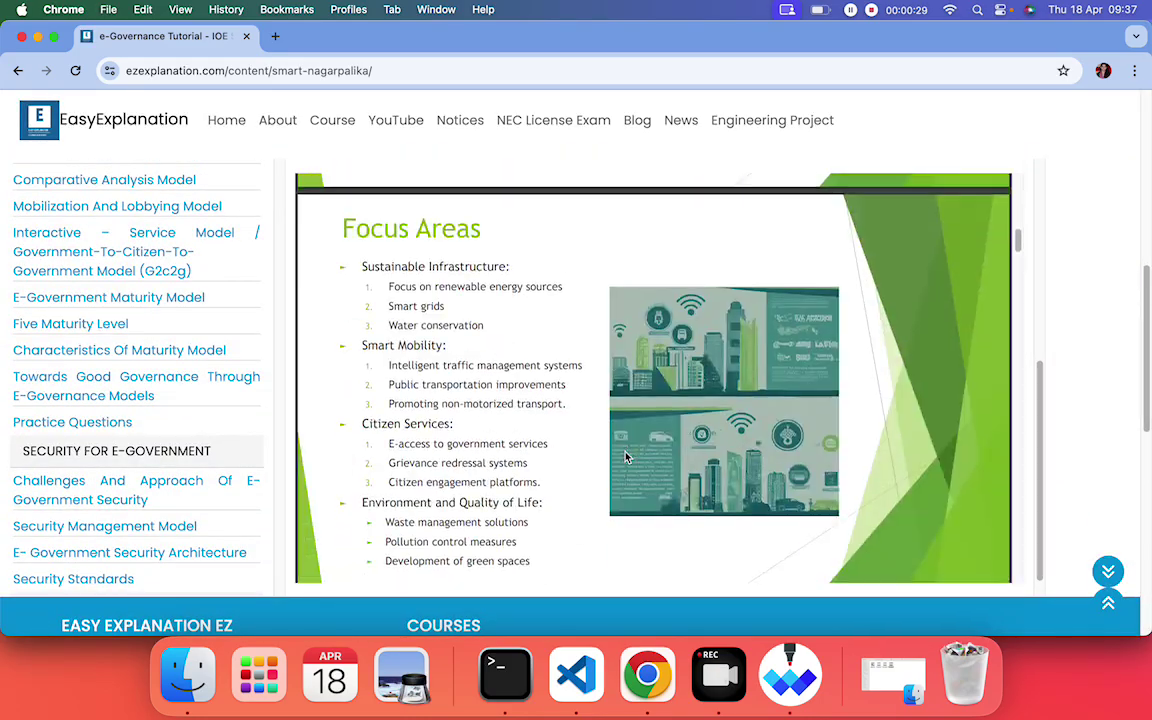
scroll(625, 456, up, 3)
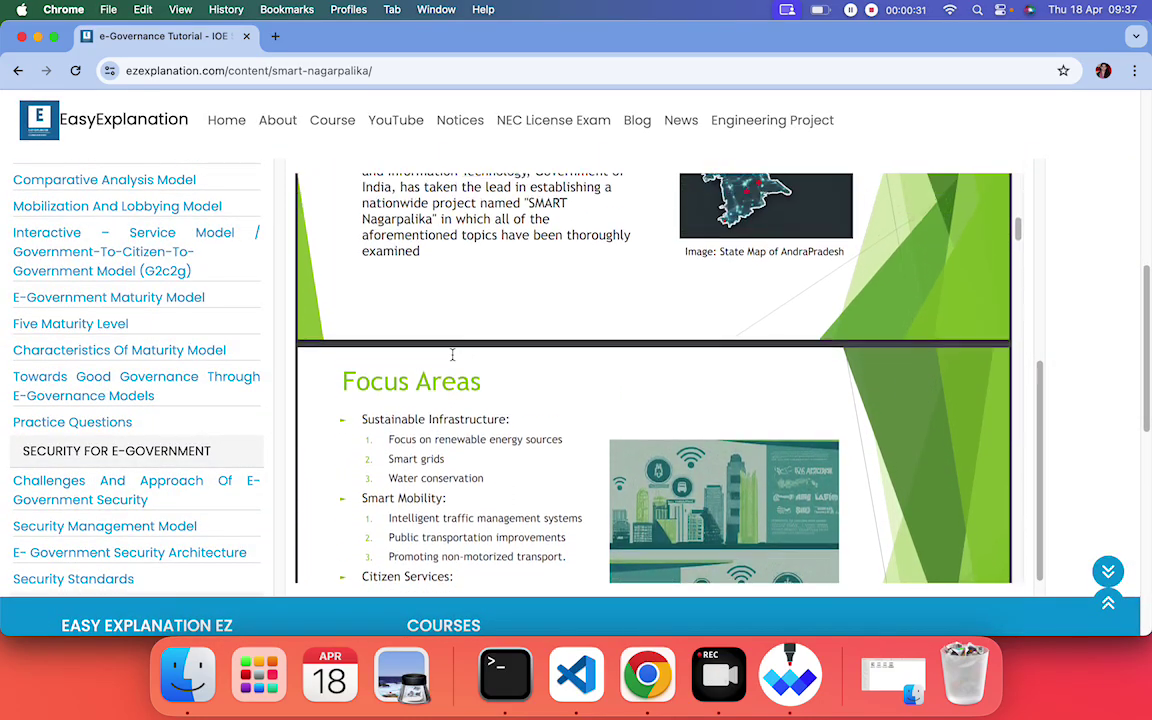
scroll(452, 355, up, 10)
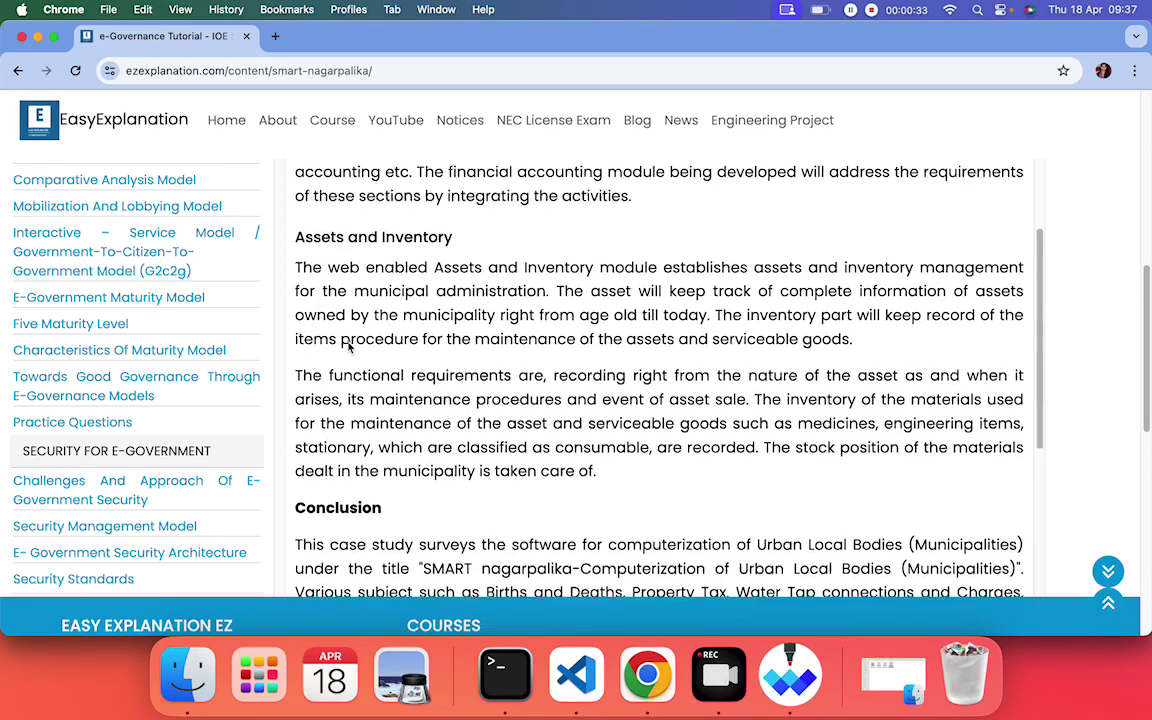
scroll(464, 308, down, 10)
scroll(464, 307, down, 10)
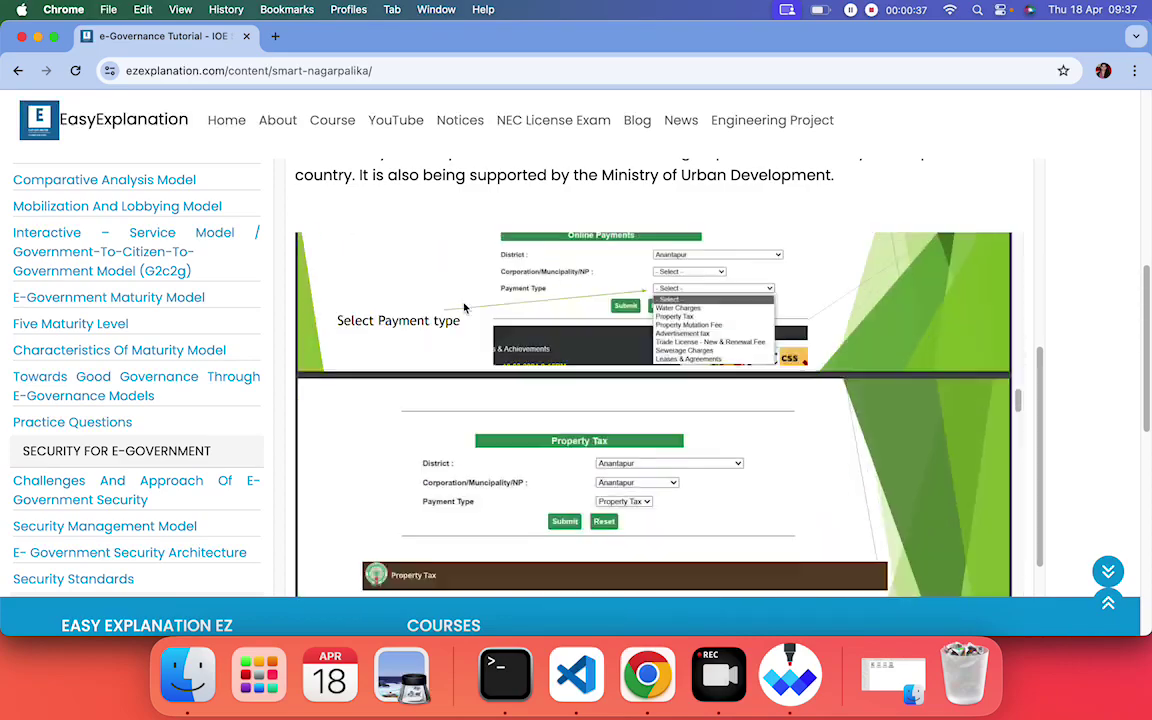
scroll(395, 340, down, 5)
scroll(134, 417, down, 10)
scroll(134, 417, down, 1)
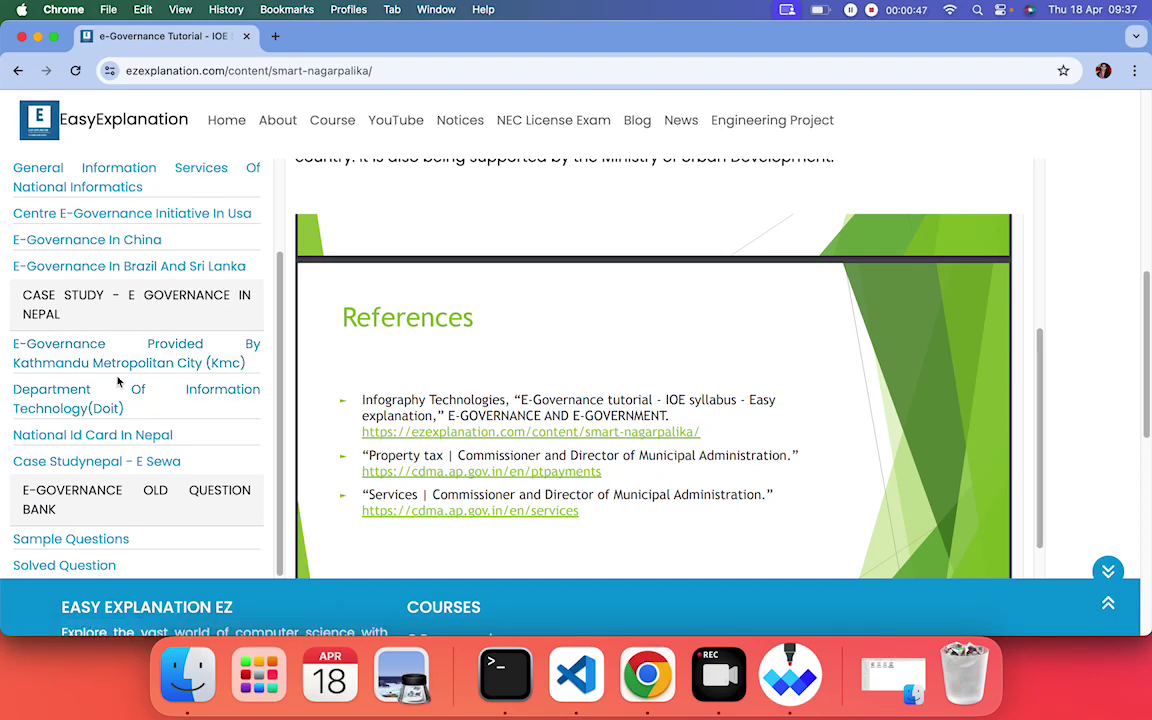
Scroll through the e-governance question sets from SET 1 and their embedded PDF solutions.
scroll(95, 445, down, 2)
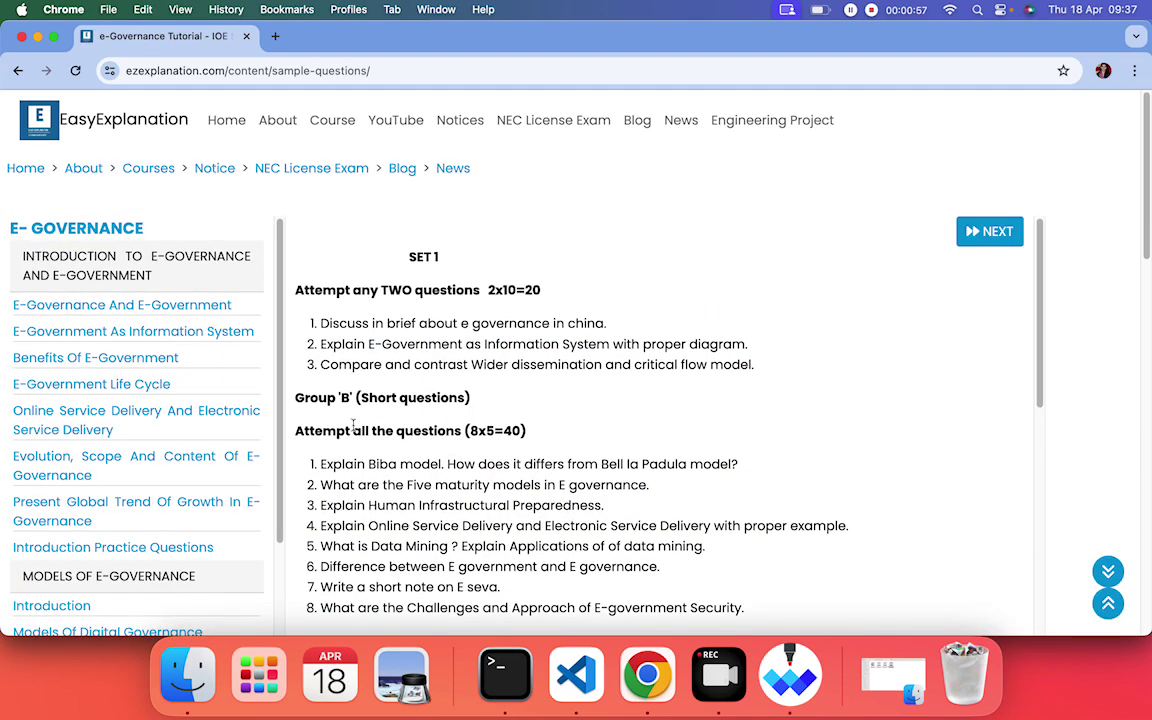
scroll(353, 427, down, 1)
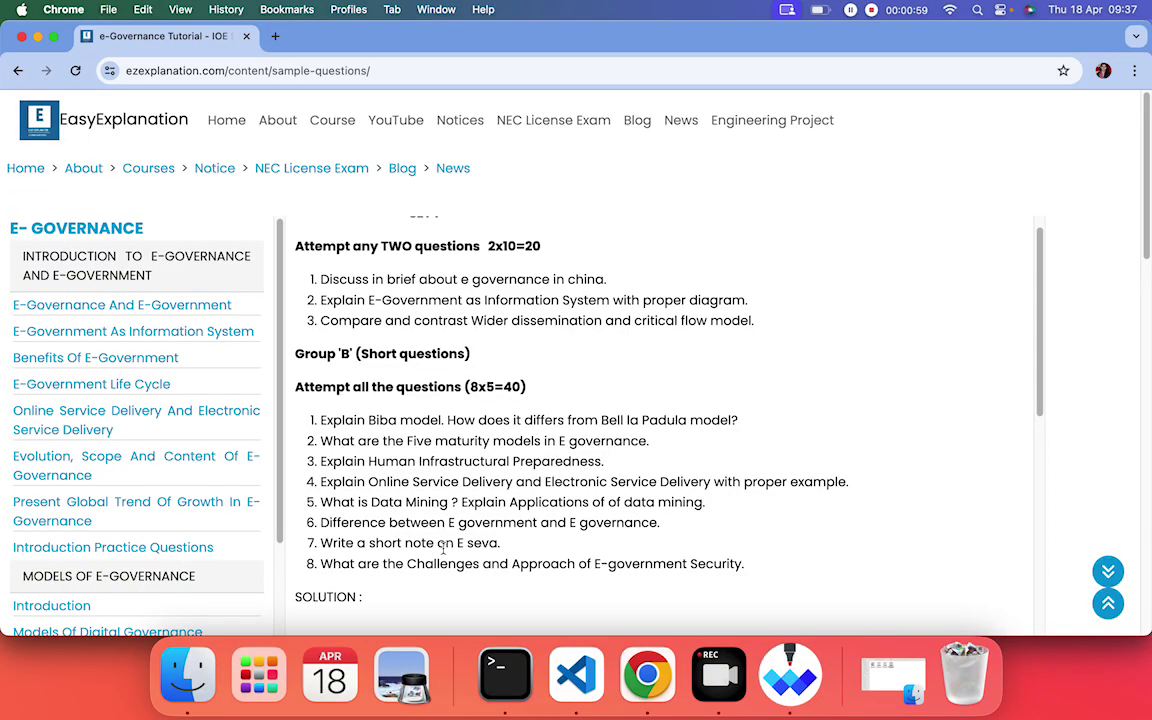
scroll(443, 548, down, 20)
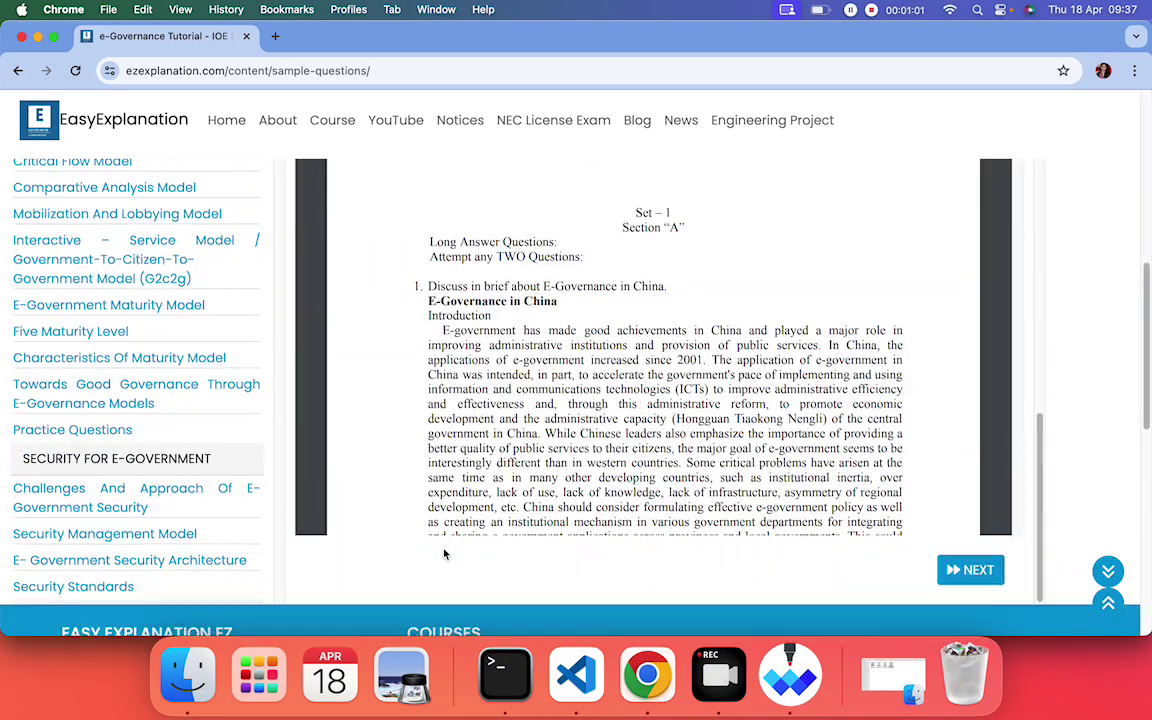
scroll(476, 411, down, 20)
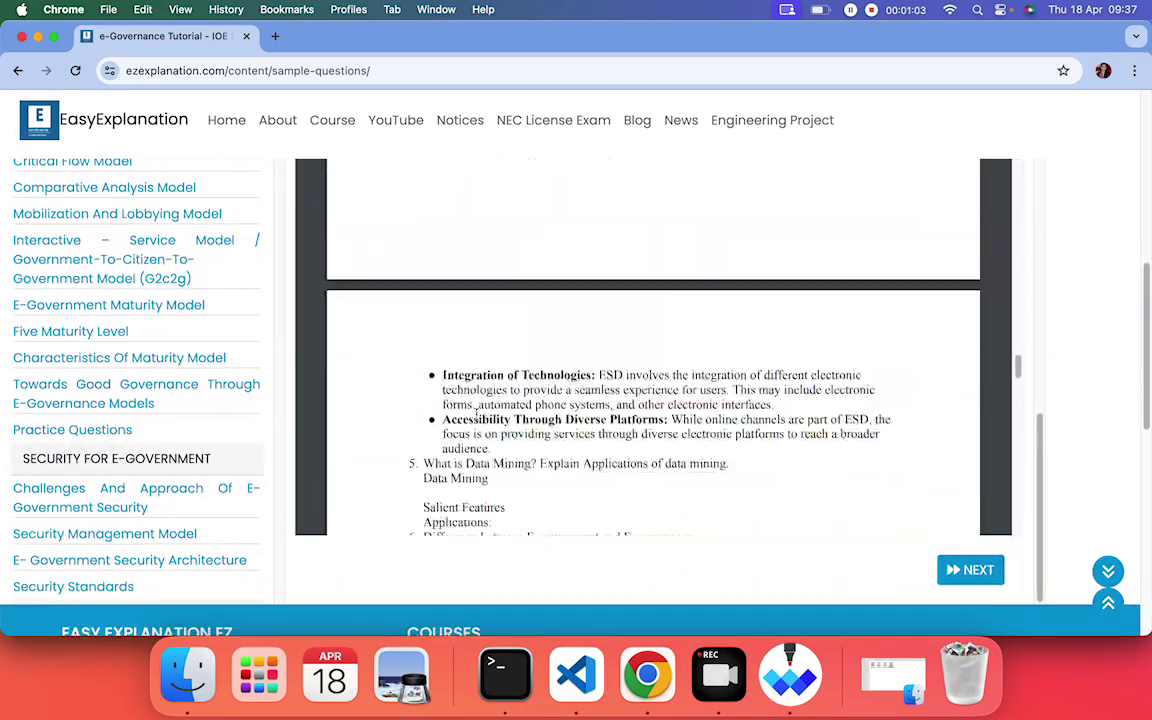
scroll(476, 412, down, 20)
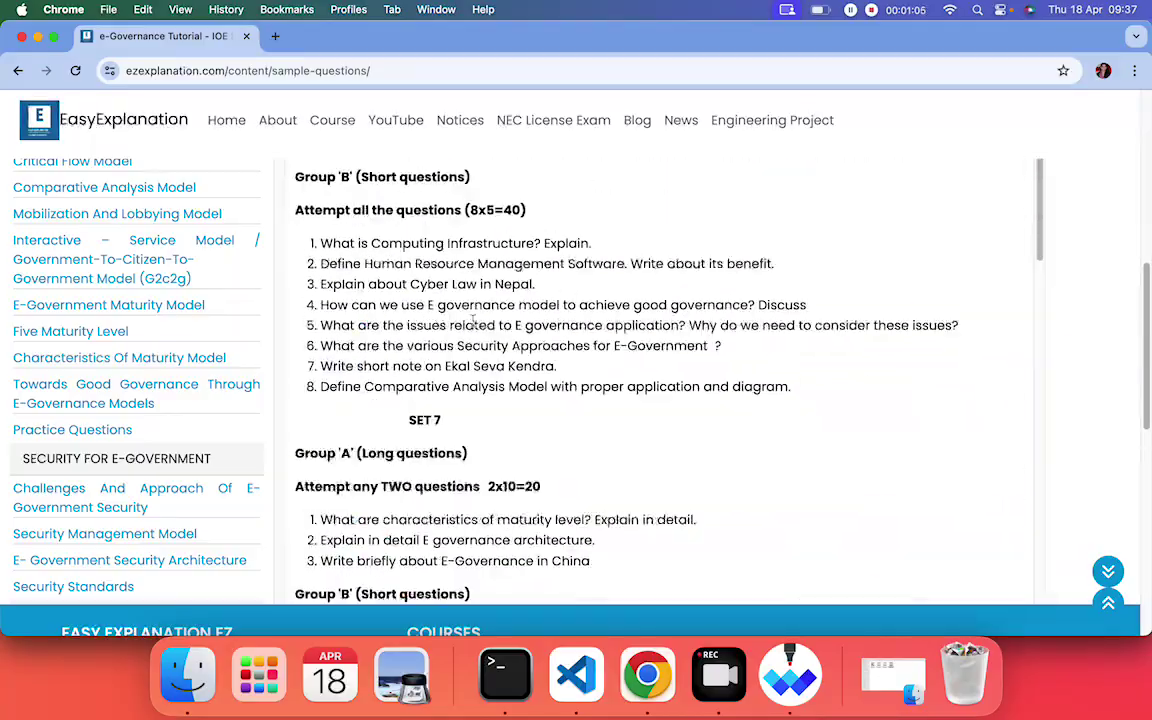
scroll(473, 320, down, 5)
scroll(85, 488, down, 15)
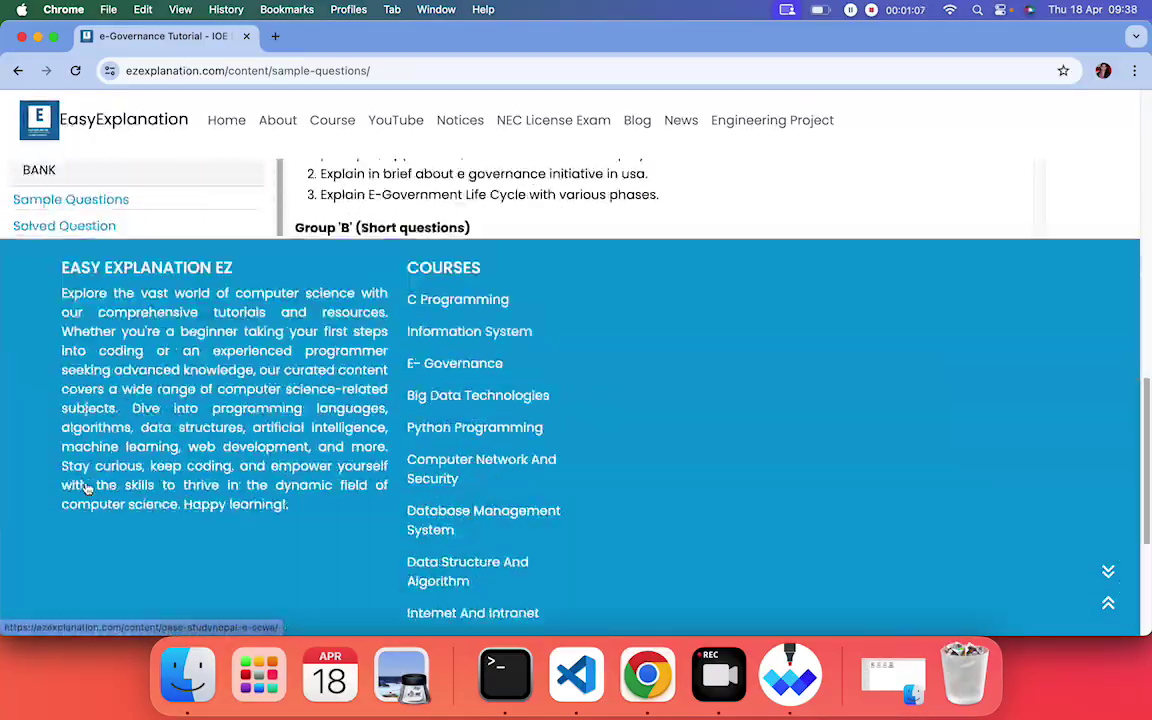
scroll(85, 481, up, 5)
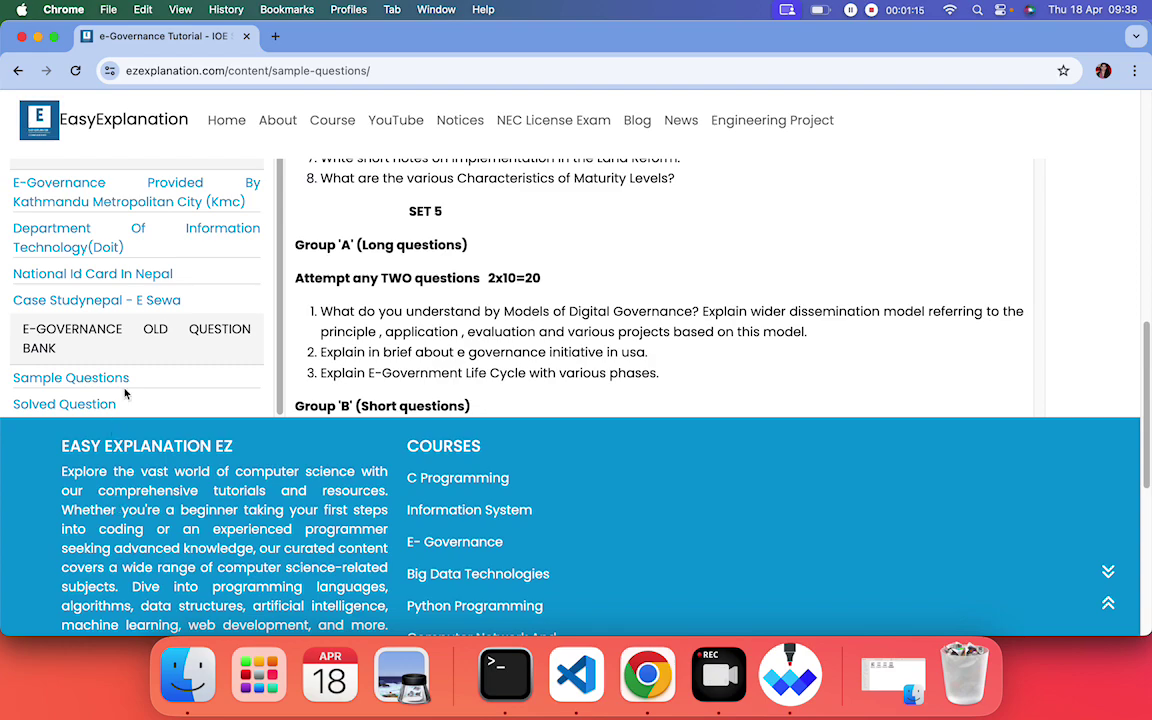
scroll(573, 276, up, 15)
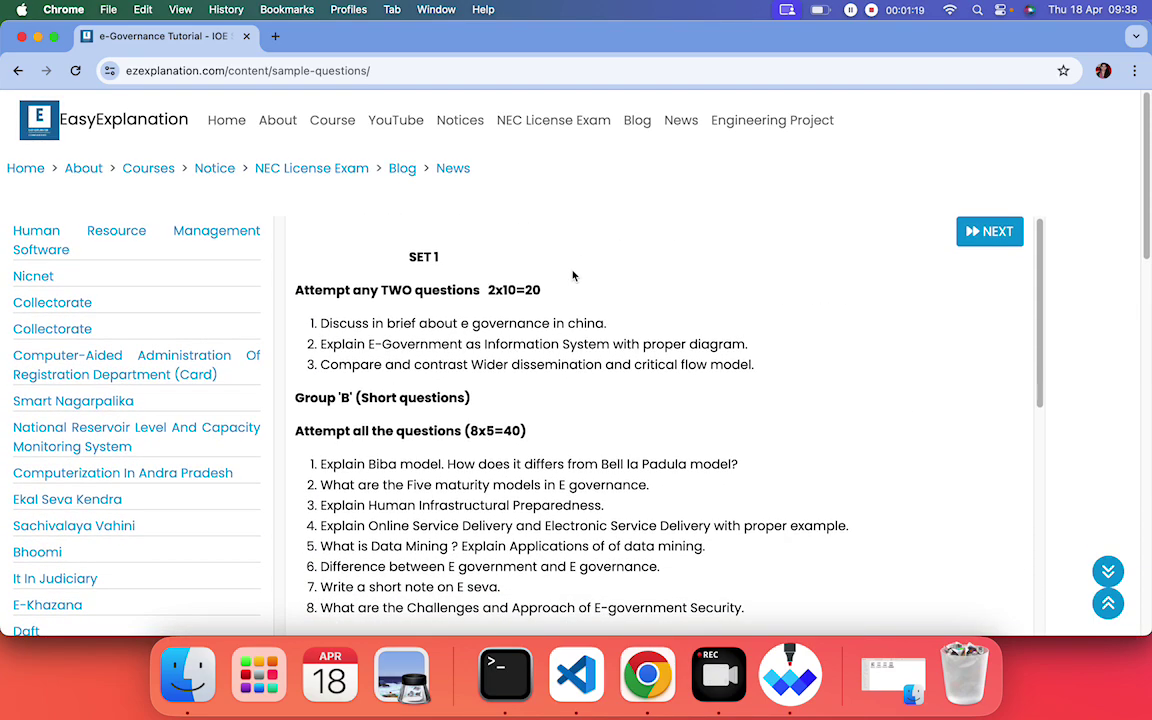
In Whiteboard, handwrite the Chapter 1 heading, a '10 marks' note and a circled 1.
click(796, 684)
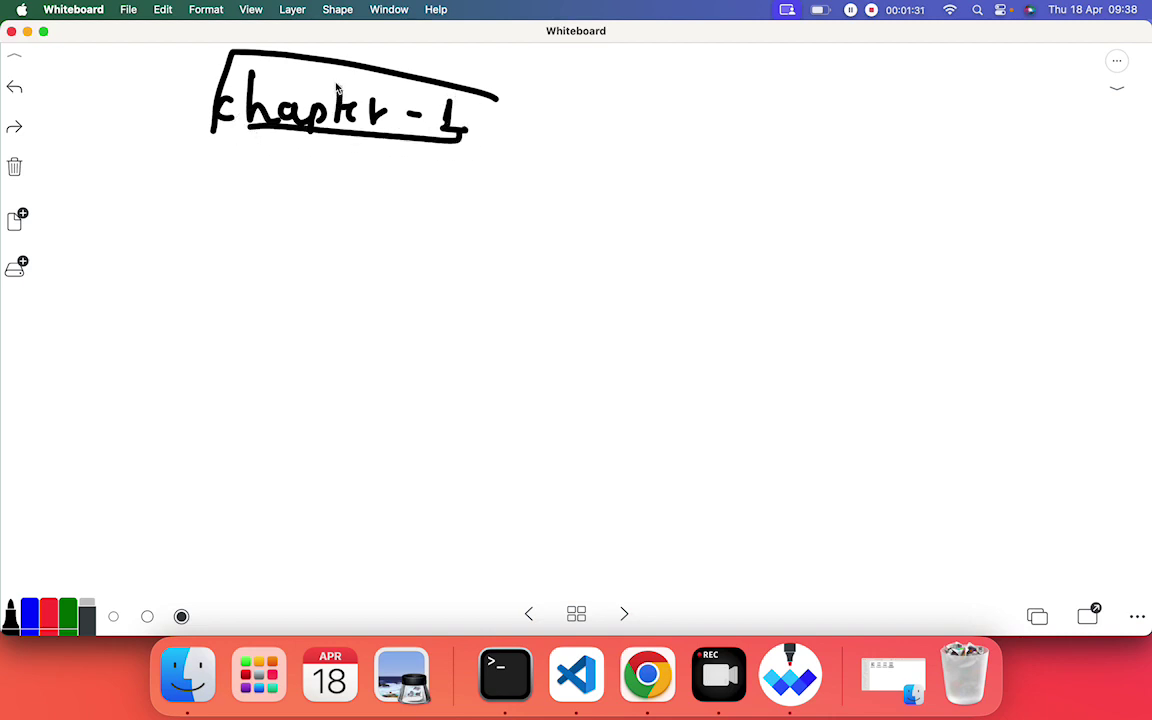
mouse_move(541, 121)
mouse_down()
mouse_move(910, 103)
mouse_move(985, 128)
mouse_up()
mouse_move(737, 146)
mouse_down()
mouse_move(901, 138)
mouse_move(904, 180)
mouse_up()
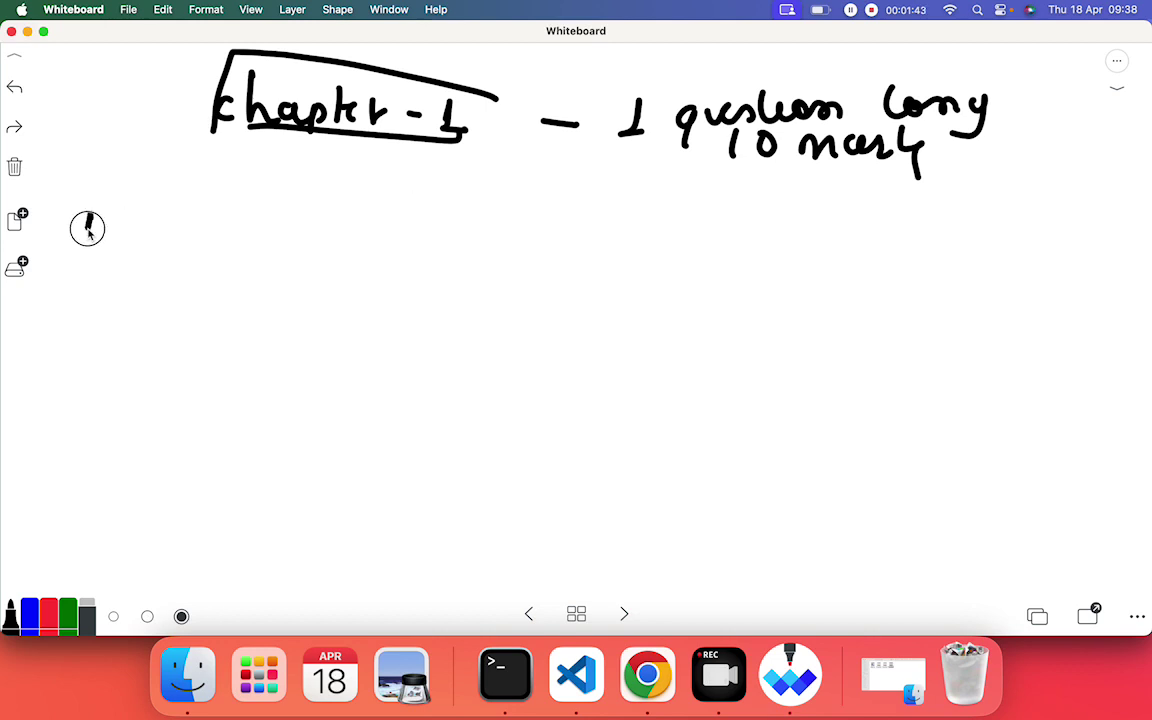
mouse_move(98, 188)
mouse_down()
mouse_move(95, 244)
mouse_move(111, 198)
mouse_move(258, 195)
mouse_move(365, 221)
mouse_move(650, 220)
mouse_move(679, 200)
mouse_move(764, 203)
mouse_move(817, 175)
mouse_move(859, 216)
mouse_move(946, 216)
mouse_move(944, 190)
mouse_move(1049, 185)
mouse_move(1127, 205)
mouse_up()
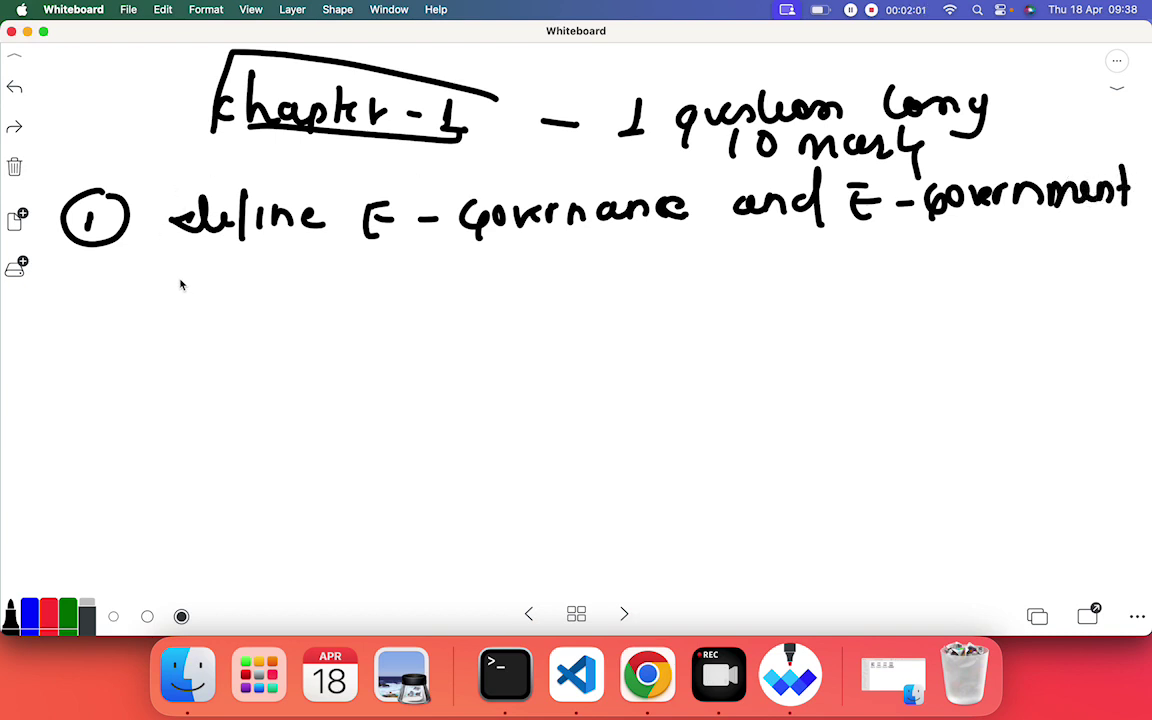
Write question 1 on defining and differentiating E-governance and E-government, then a circled 2.
mouse_move(161, 287)
mouse_down()
mouse_move(244, 275)
mouse_move(425, 290)
mouse_move(728, 265)
mouse_move(812, 282)
mouse_up()
mouse_move(869, 257)
mouse_down()
mouse_move(1048, 255)
mouse_move(1083, 239)
mouse_up()
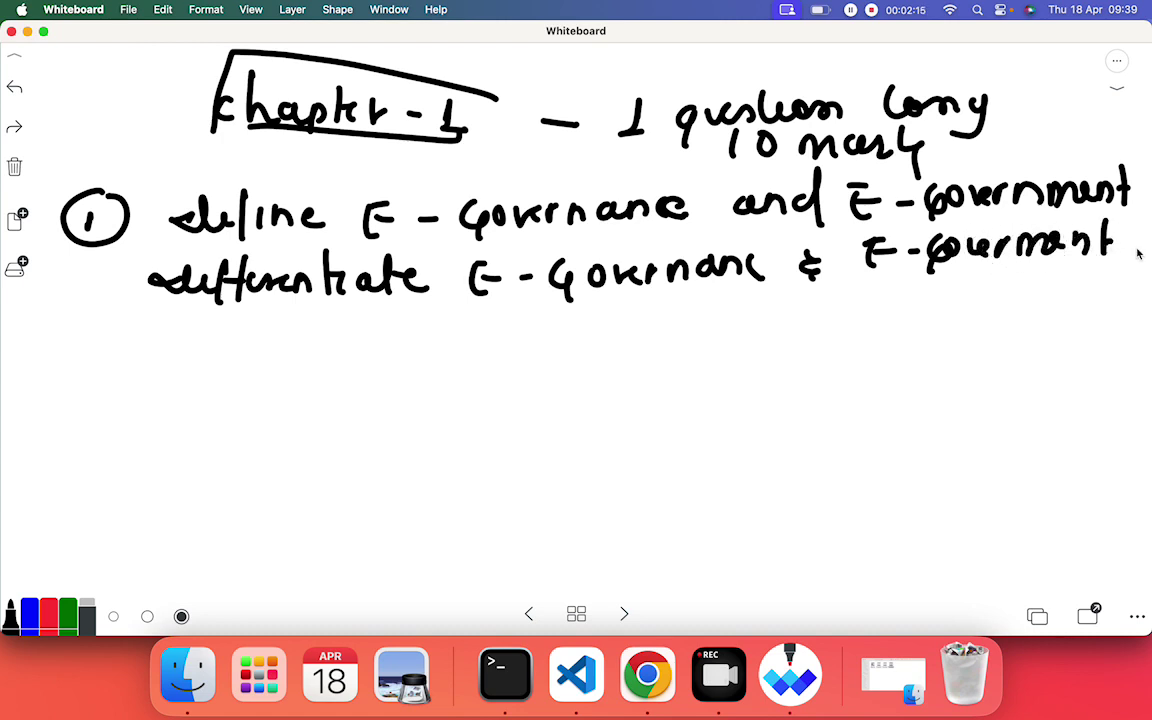
mouse_move(79, 384)
mouse_down()
mouse_move(39, 368)
mouse_move(93, 347)
mouse_up()
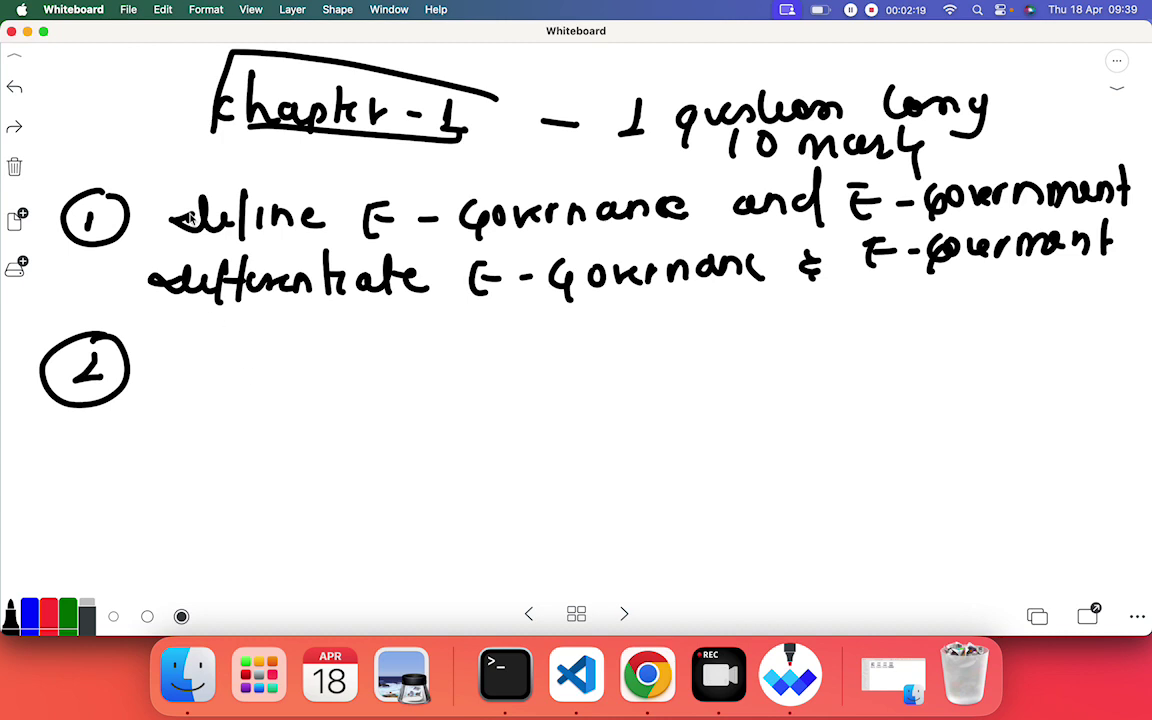
Draw a brace beside question 1 and write 'Explain E-government as Information System'.
drag(148, 230, 143, 312)
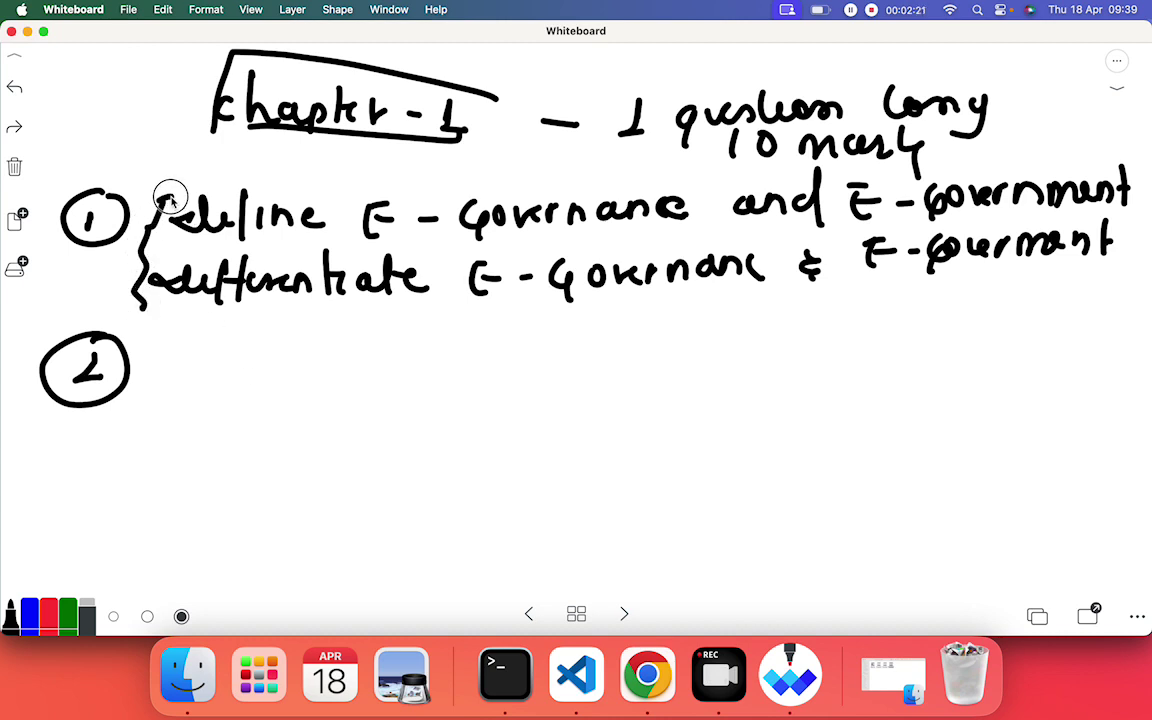
mouse_move(170, 200)
mouse_down()
mouse_move(151, 141)
mouse_move(172, 125)
mouse_up()
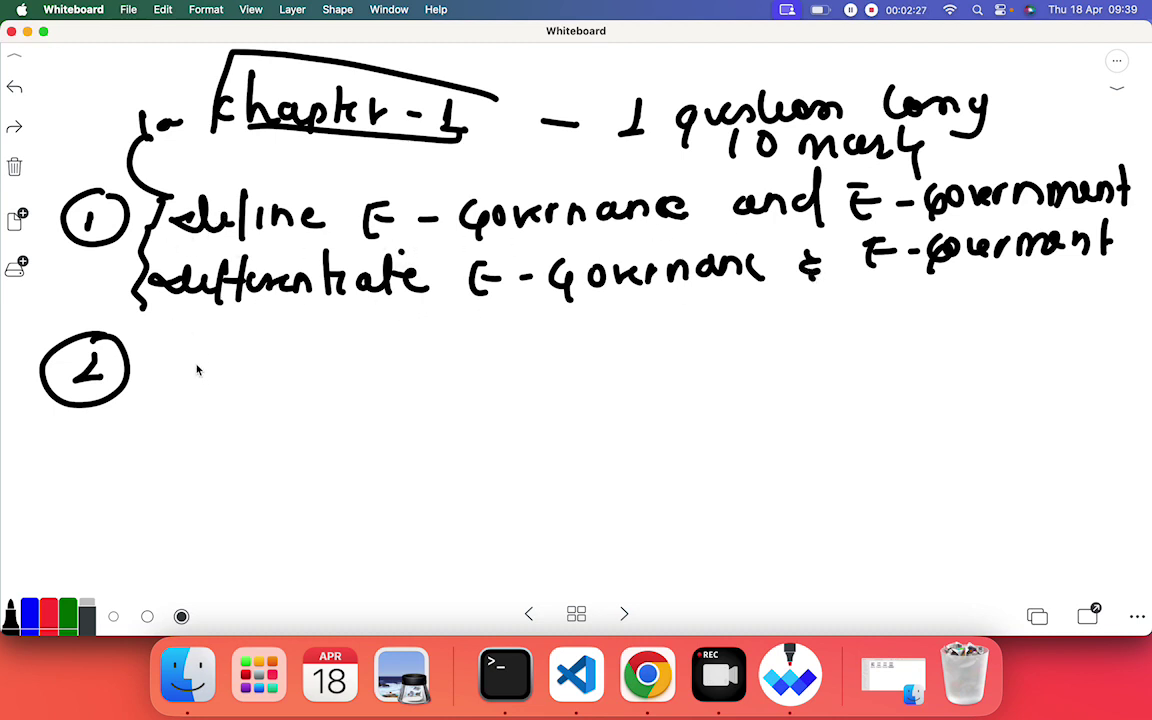
drag(182, 349, 186, 382)
mouse_move(195, 367)
mouse_down()
mouse_move(190, 345)
mouse_move(255, 345)
mouse_move(290, 373)
mouse_move(498, 352)
mouse_move(676, 352)
mouse_move(712, 316)
mouse_move(758, 342)
mouse_move(931, 327)
mouse_move(953, 338)
mouse_move(1110, 316)
mouse_move(1070, 304)
mouse_up()
mouse_move(203, 435)
mouse_down()
mouse_move(329, 412)
mouse_move(365, 425)
mouse_up()
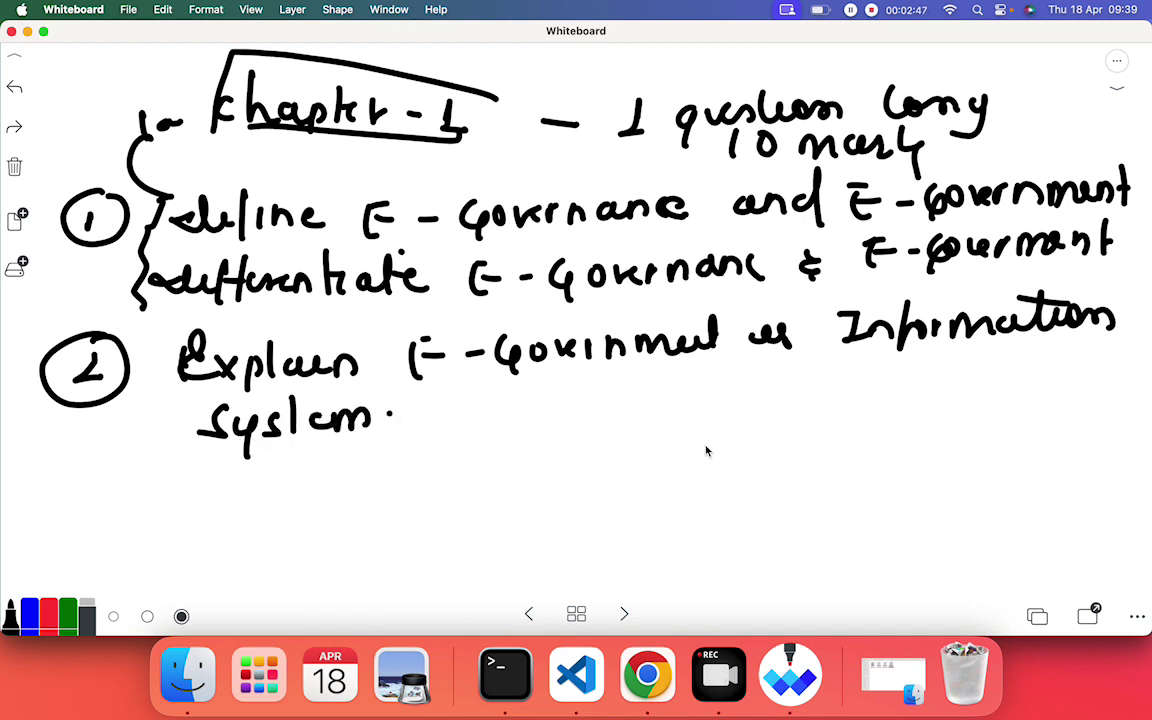
Add a spiral doodle below 'Information' and a circled 3 beneath question 2.
mouse_move(786, 425)
mouse_down()
mouse_move(765, 425)
mouse_move(770, 410)
mouse_move(735, 444)
mouse_move(800, 400)
mouse_move(823, 399)
mouse_move(728, 373)
mouse_move(669, 424)
mouse_move(768, 463)
mouse_move(849, 406)
mouse_move(792, 370)
mouse_move(748, 370)
mouse_up()
drag(72, 478, 86, 510)
mouse_move(100, 464)
mouse_down()
mouse_move(103, 506)
mouse_move(108, 462)
mouse_up()
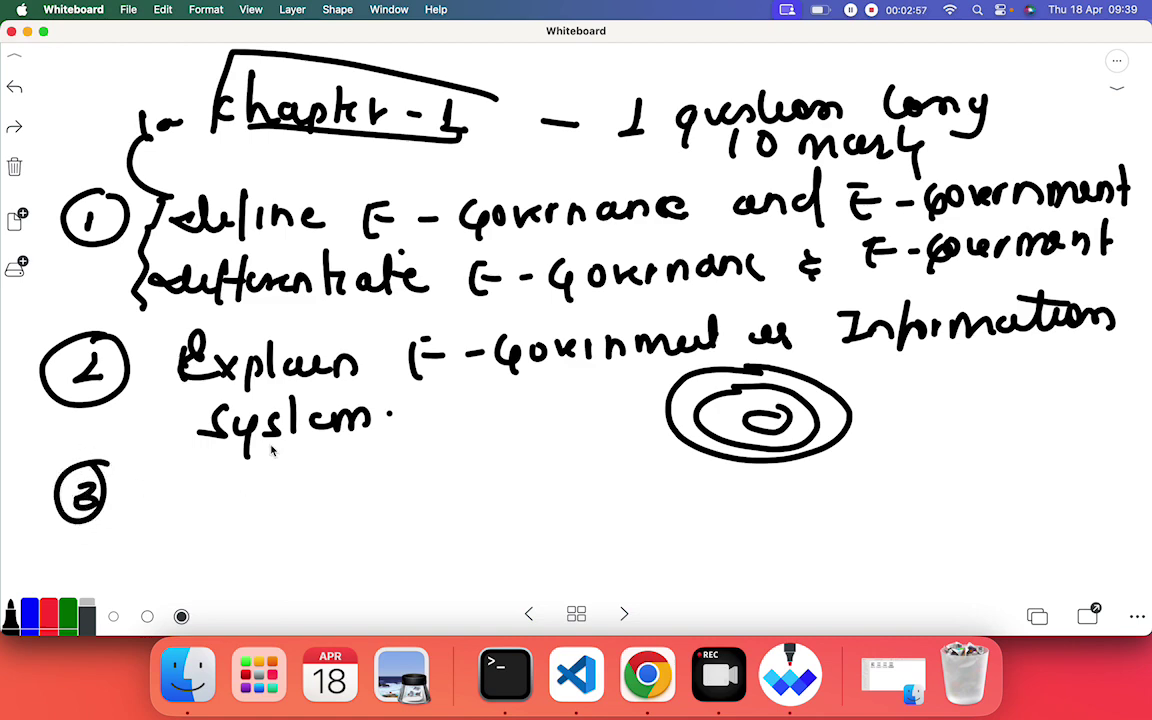
Write question 3 on E-government's benefits and circled question 4 on its life cycle.
scroll(271, 451, down, 3)
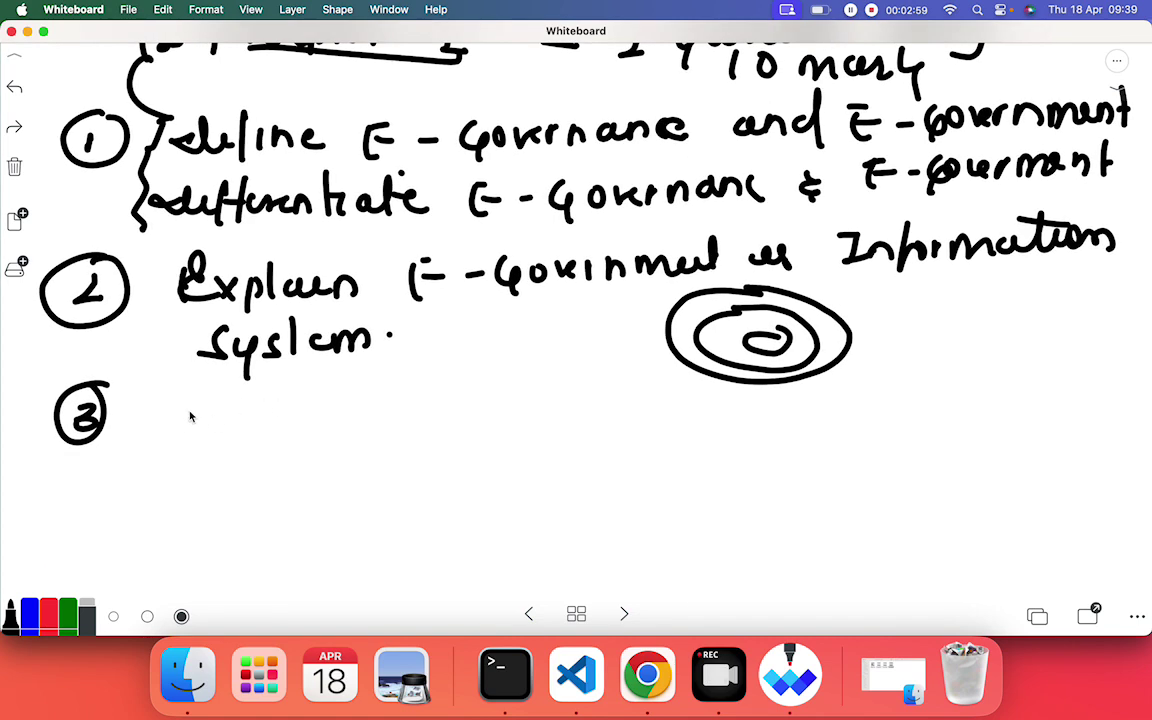
mouse_move(194, 404)
mouse_down()
mouse_move(249, 417)
mouse_move(285, 406)
mouse_move(308, 424)
mouse_move(442, 393)
mouse_move(681, 406)
mouse_move(818, 395)
mouse_move(882, 412)
mouse_move(938, 386)
mouse_move(984, 402)
mouse_up()
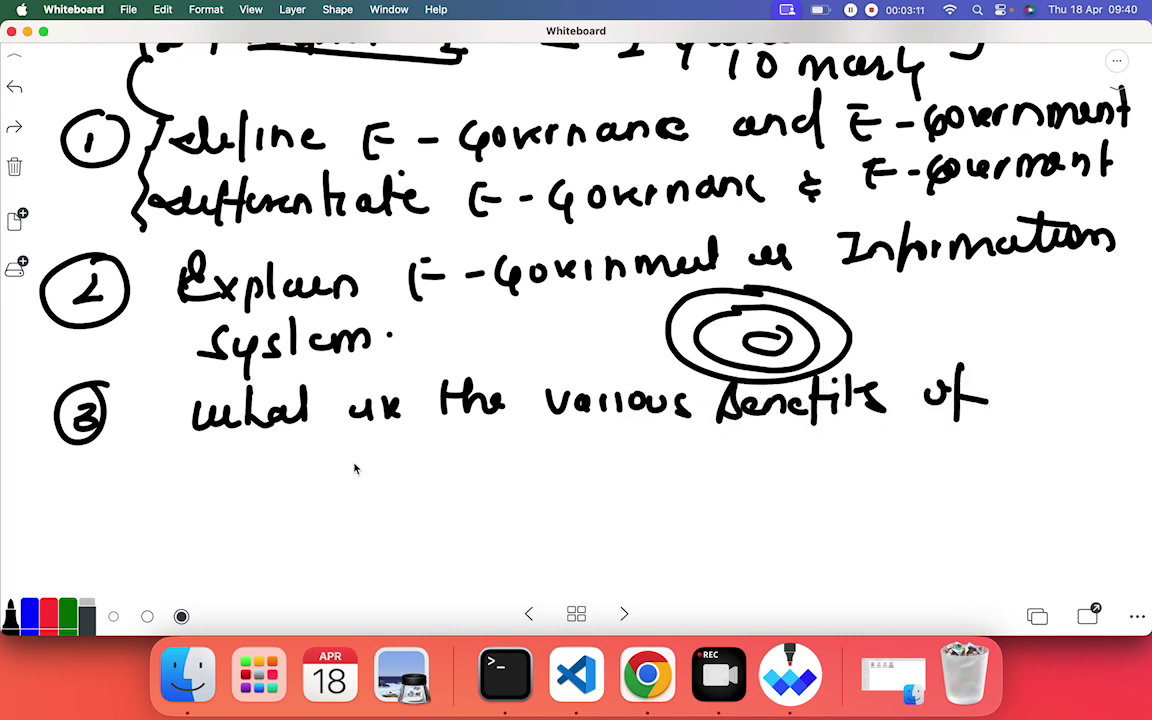
mouse_move(335, 472)
mouse_down()
mouse_move(584, 478)
mouse_move(684, 467)
mouse_up()
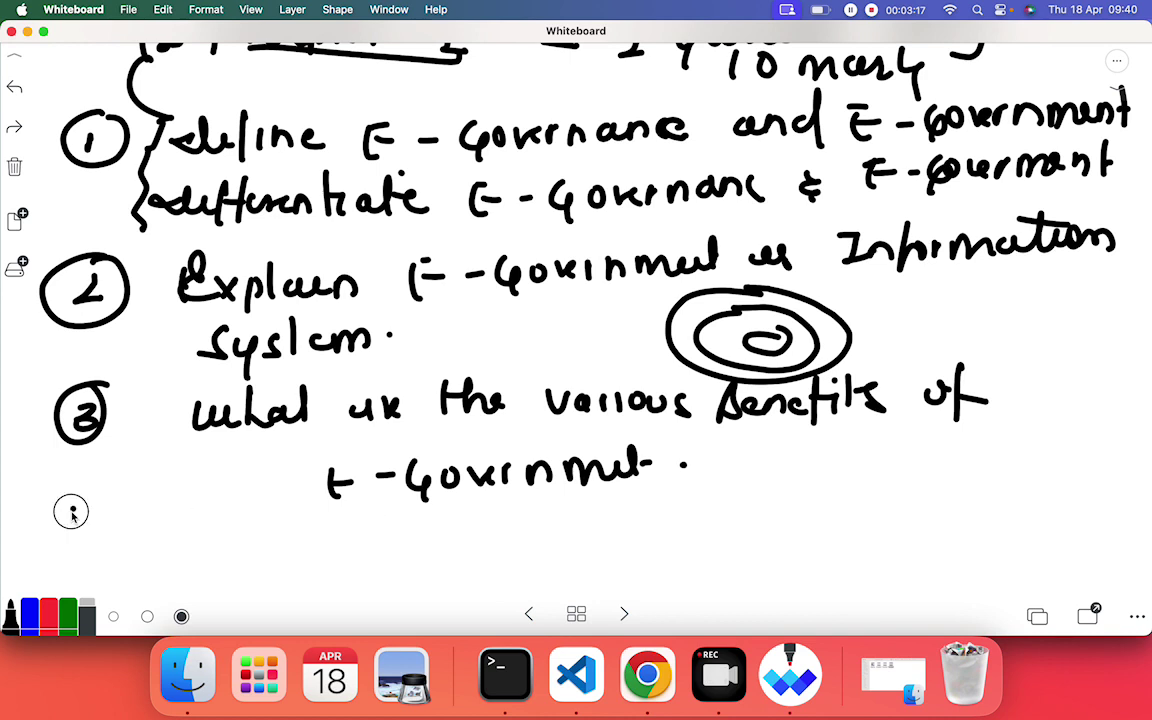
mouse_move(70, 524)
mouse_down()
mouse_move(82, 512)
mouse_move(106, 535)
mouse_up()
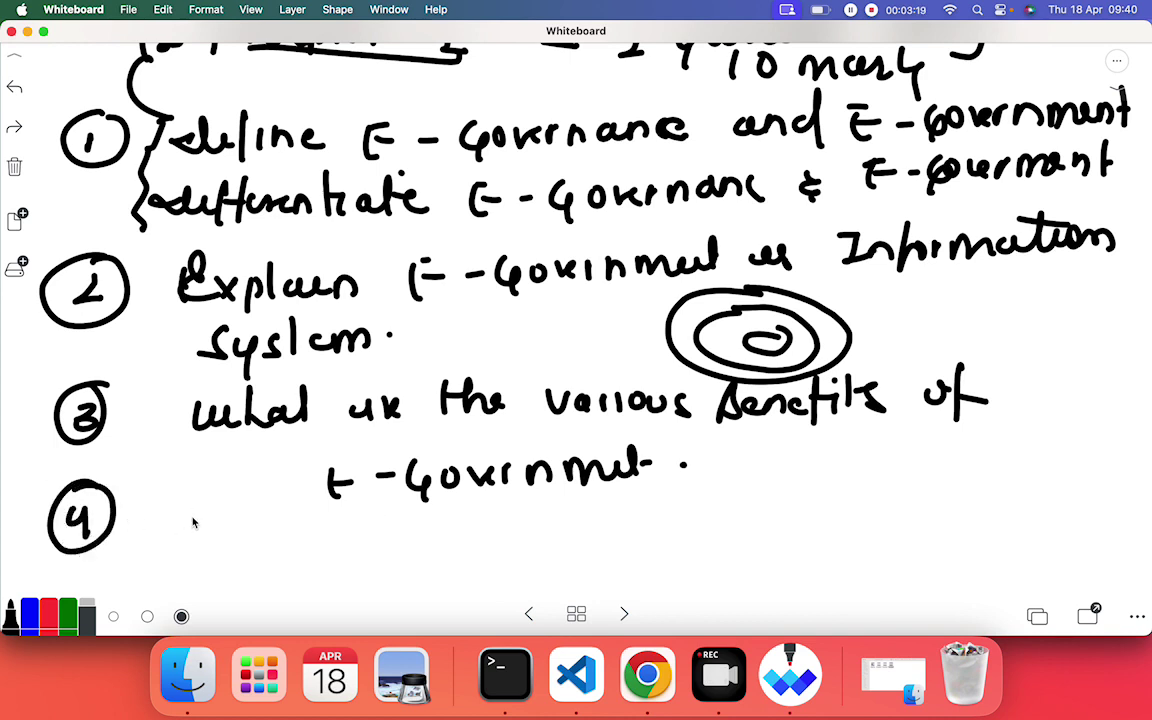
mouse_move(200, 510)
mouse_down()
mouse_move(239, 540)
mouse_move(270, 525)
mouse_move(329, 540)
mouse_move(378, 512)
mouse_move(465, 545)
mouse_move(609, 514)
mouse_move(643, 540)
mouse_move(730, 512)
mouse_move(951, 505)
mouse_move(1039, 488)
mouse_move(1093, 507)
mouse_up()
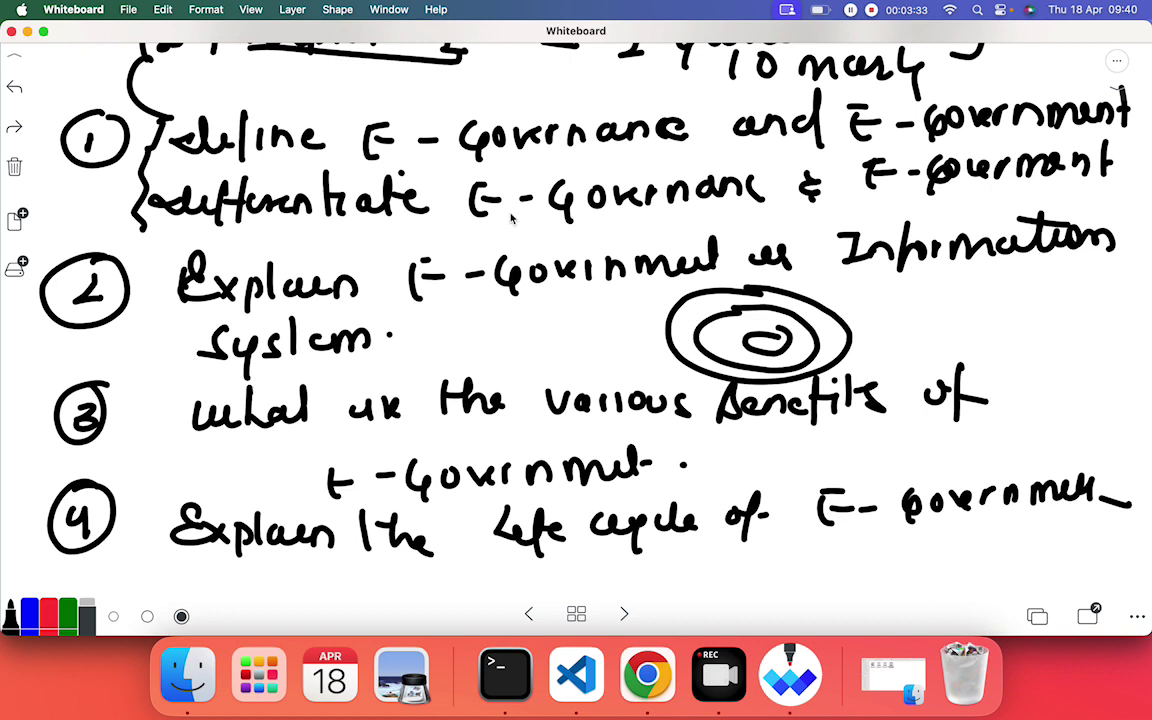
On a new blank page, write circled question 5 on online and electronic service delivery, bracketed.
click(22, 217)
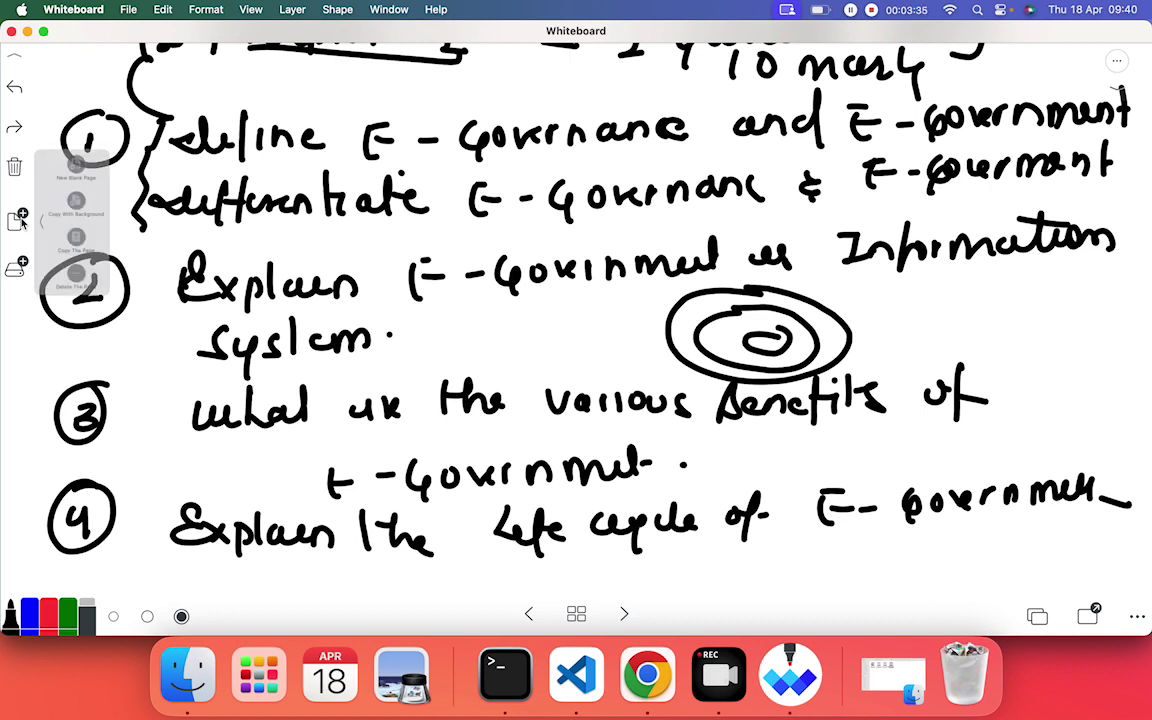
click(76, 166)
mouse_move(138, 70)
mouse_down()
mouse_move(152, 118)
mouse_move(170, 60)
mouse_up()
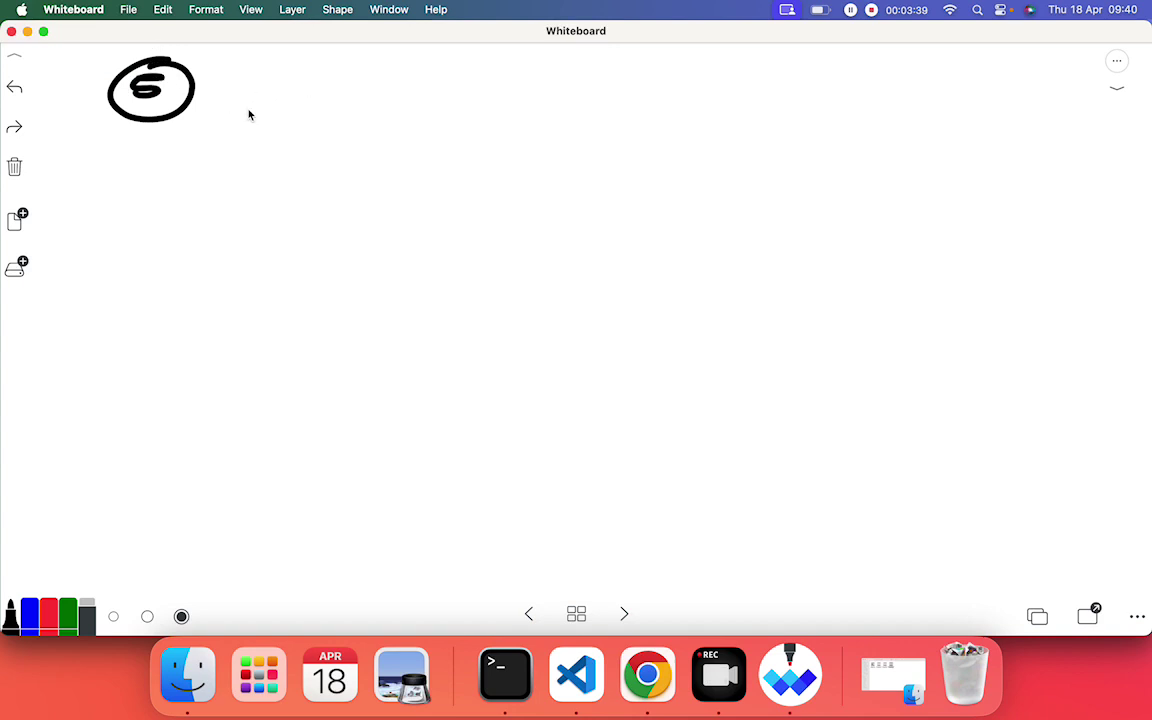
mouse_move(254, 112)
mouse_down()
mouse_move(301, 118)
mouse_move(329, 103)
mouse_move(368, 116)
mouse_move(384, 98)
mouse_up()
mouse_move(466, 117)
mouse_down()
mouse_move(537, 118)
mouse_move(563, 105)
mouse_move(598, 119)
mouse_move(663, 111)
mouse_move(740, 123)
mouse_move(803, 106)
mouse_move(874, 121)
mouse_move(913, 111)
mouse_move(929, 163)
mouse_up()
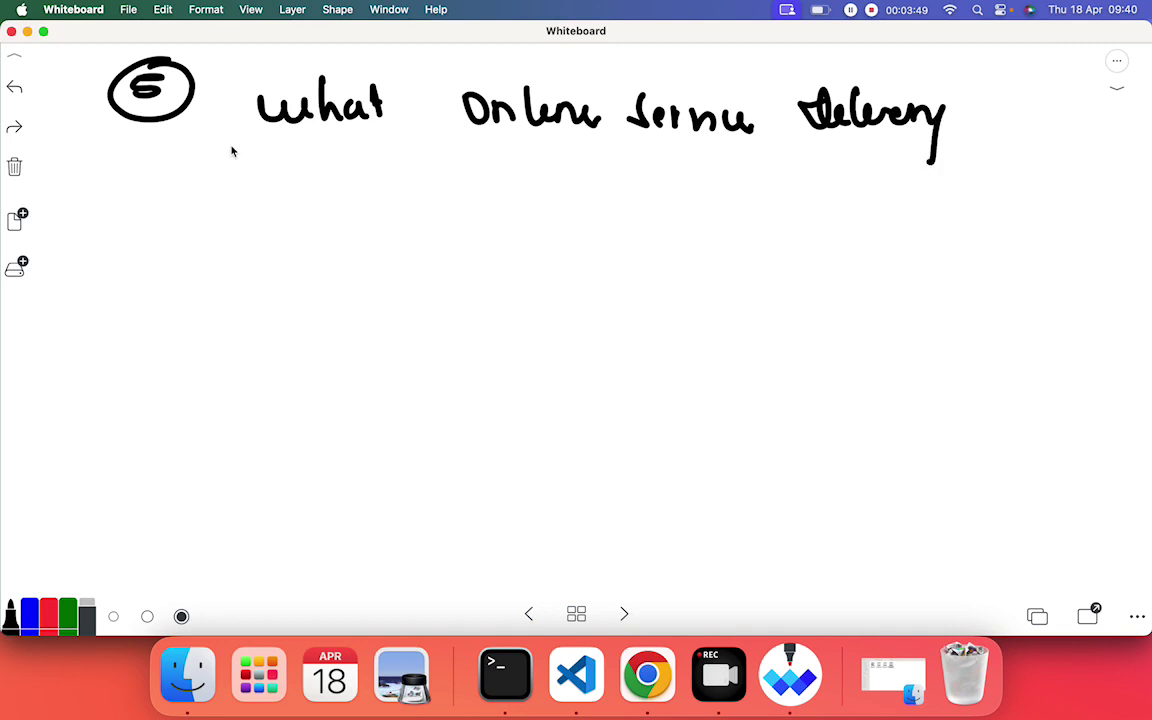
mouse_move(223, 162)
mouse_down()
mouse_move(247, 175)
mouse_move(283, 162)
mouse_move(420, 165)
mouse_move(507, 180)
mouse_move(550, 172)
mouse_move(594, 190)
mouse_move(630, 180)
mouse_move(666, 195)
mouse_move(820, 195)
mouse_move(948, 160)
mouse_move(995, 185)
mouse_move(1026, 183)
mouse_move(1020, 237)
mouse_up()
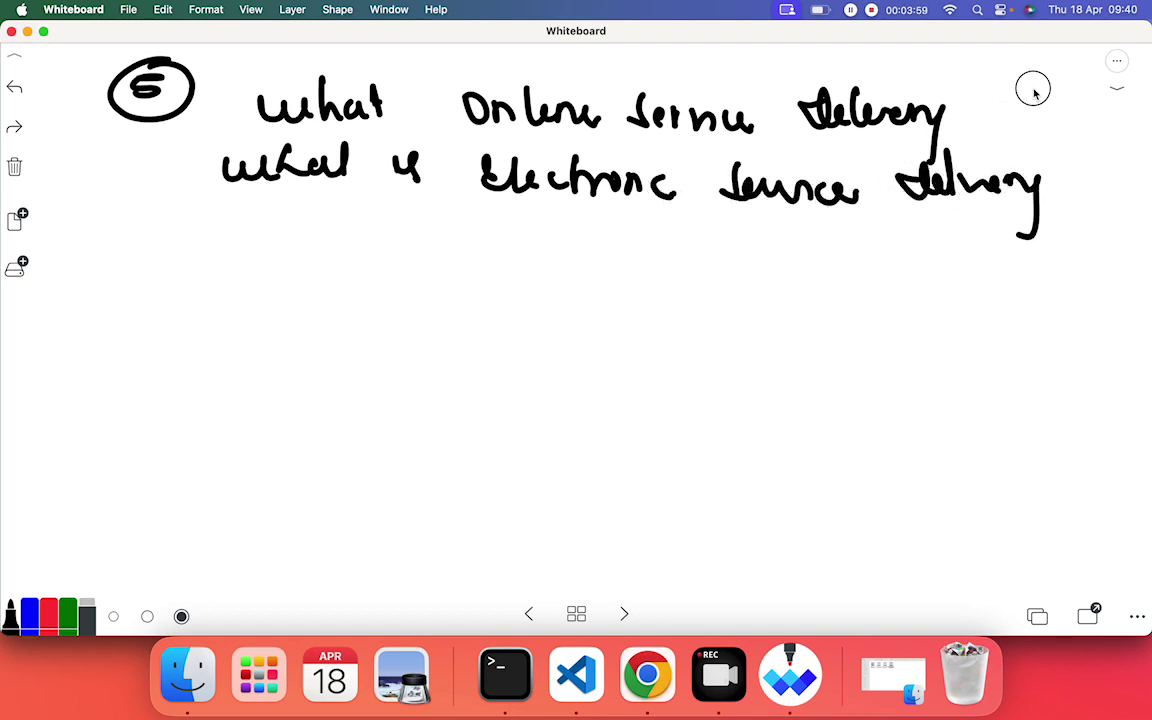
drag(1033, 87, 983, 215)
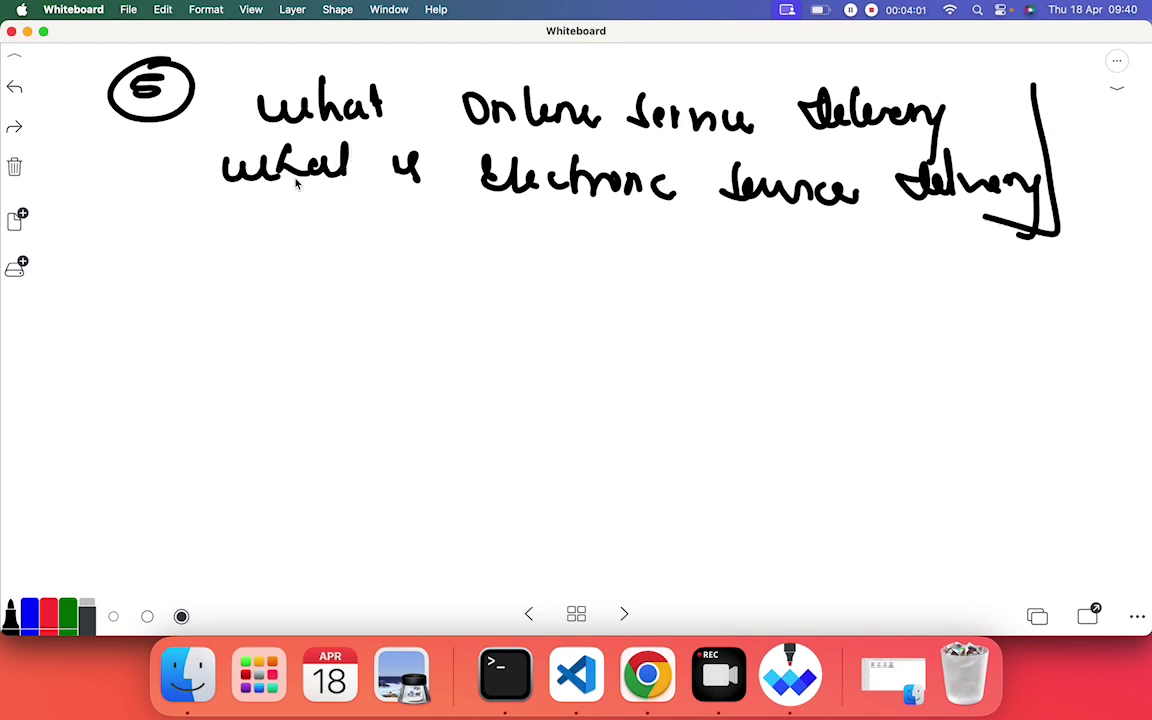
Write circled question 6 asking to explain the evolution of E-government.
drag(131, 233, 124, 255)
mouse_move(150, 200)
mouse_down()
mouse_move(141, 270)
mouse_move(172, 215)
mouse_move(275, 260)
mouse_move(350, 226)
mouse_move(444, 246)
mouse_move(476, 231)
mouse_move(527, 239)
mouse_move(578, 226)
mouse_move(624, 244)
mouse_move(740, 226)
mouse_move(766, 237)
mouse_move(913, 232)
mouse_move(948, 270)
mouse_move(986, 250)
mouse_up()
mouse_move(232, 270)
mouse_down()
mouse_move(244, 303)
mouse_move(297, 300)
mouse_move(346, 343)
mouse_move(404, 311)
mouse_move(458, 324)
mouse_move(530, 311)
mouse_move(514, 313)
mouse_up()
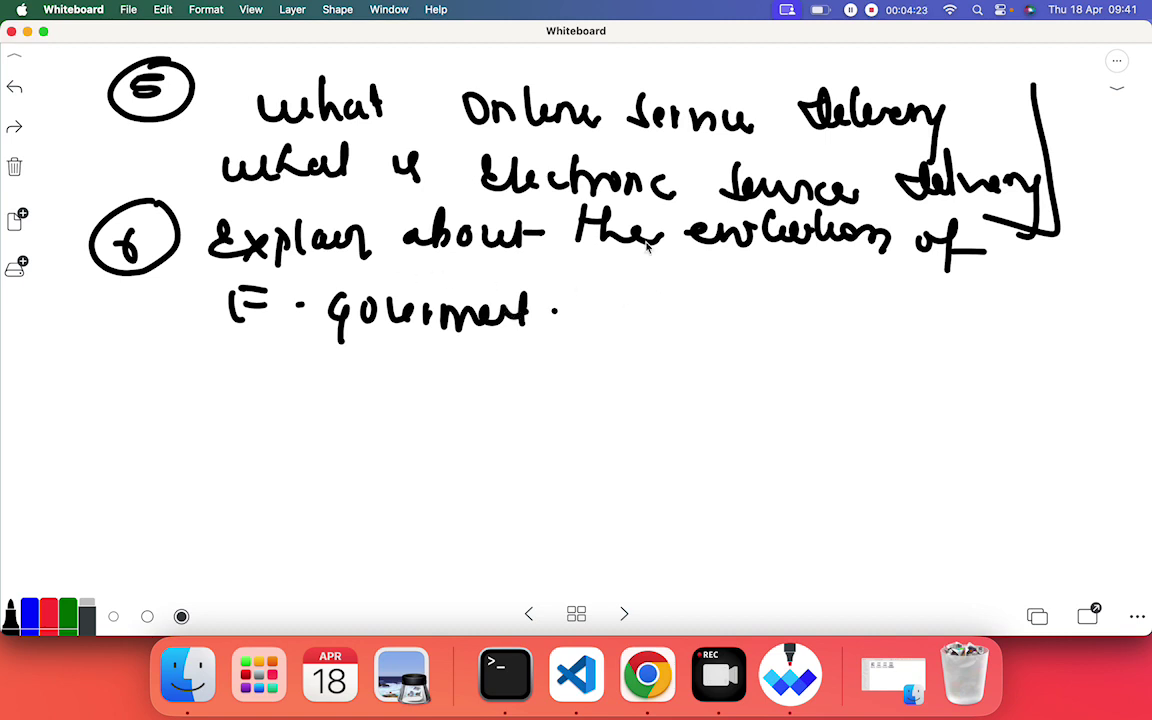
Write circled question 7 asking to explain the evolution of E-government in context.
drag(129, 369, 145, 398)
drag(155, 352, 112, 356)
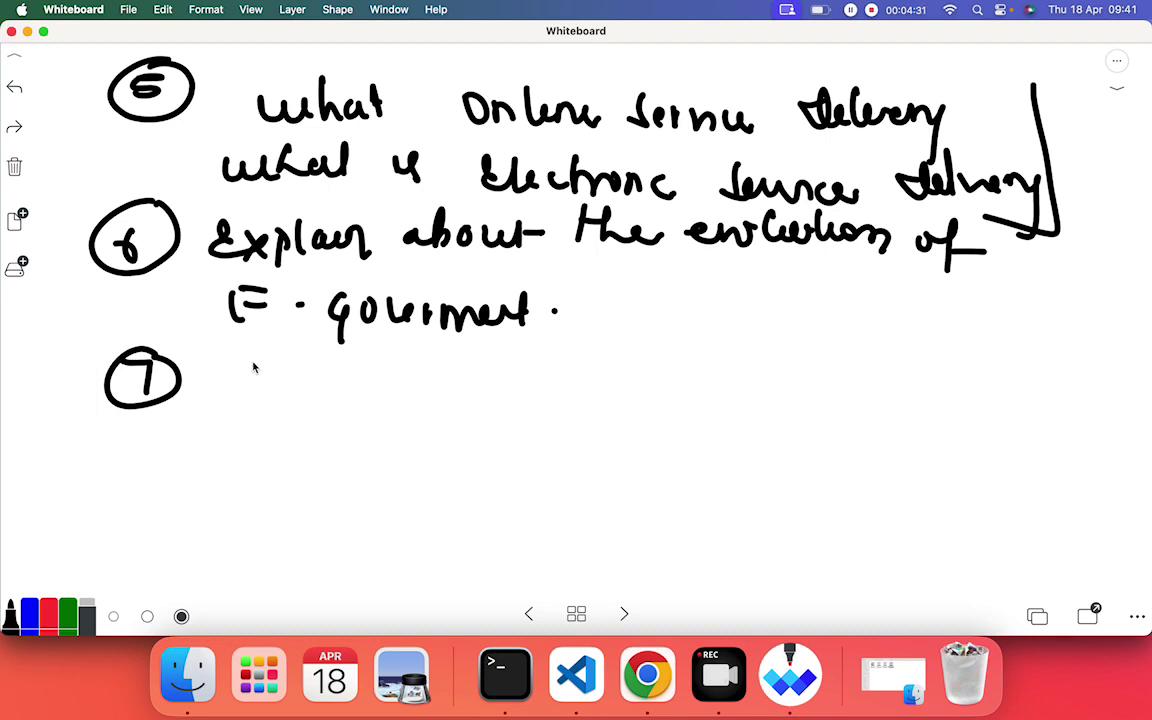
mouse_move(242, 346)
mouse_down()
mouse_move(213, 368)
mouse_move(245, 381)
mouse_up()
drag(250, 362, 270, 382)
mouse_move(270, 362)
mouse_down()
mouse_move(252, 382)
mouse_move(285, 365)
mouse_move(617, 378)
mouse_move(687, 360)
mouse_move(758, 380)
mouse_move(828, 360)
mouse_up()
drag(902, 351, 1055, 345)
drag(210, 428, 415, 437)
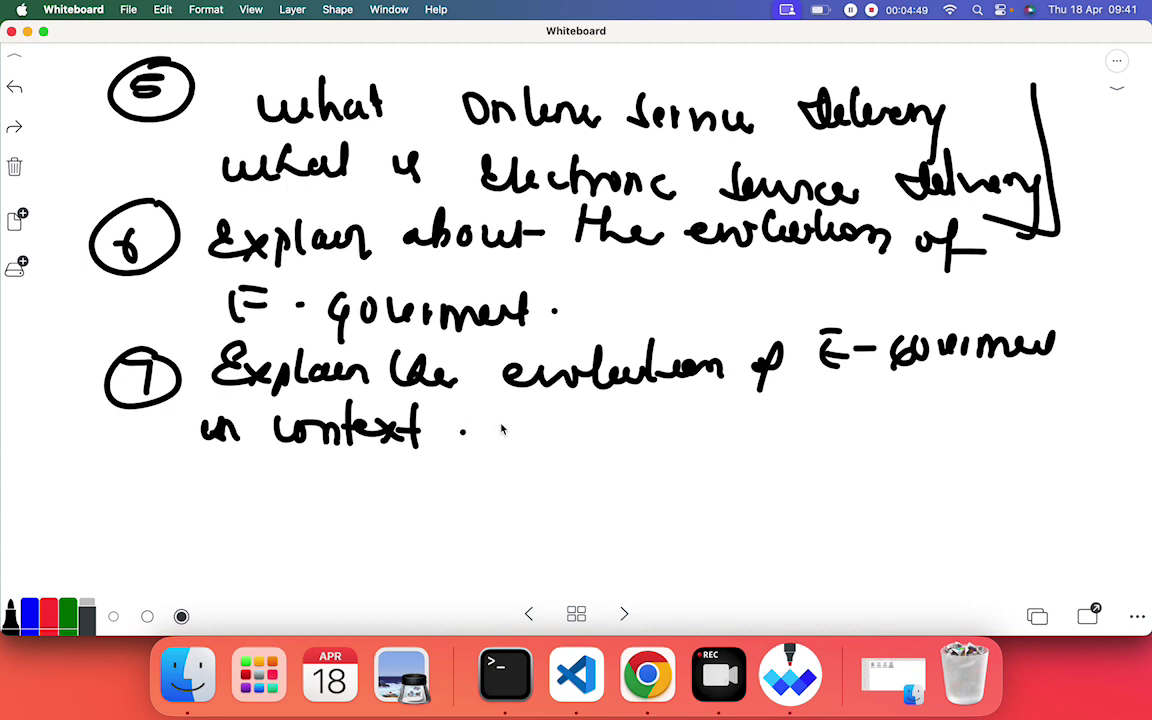
Write circled question 8 on the present scenario of E-Governance in Nepal.
mouse_move(160, 491)
mouse_down()
mouse_move(150, 480)
mouse_move(178, 476)
mouse_up()
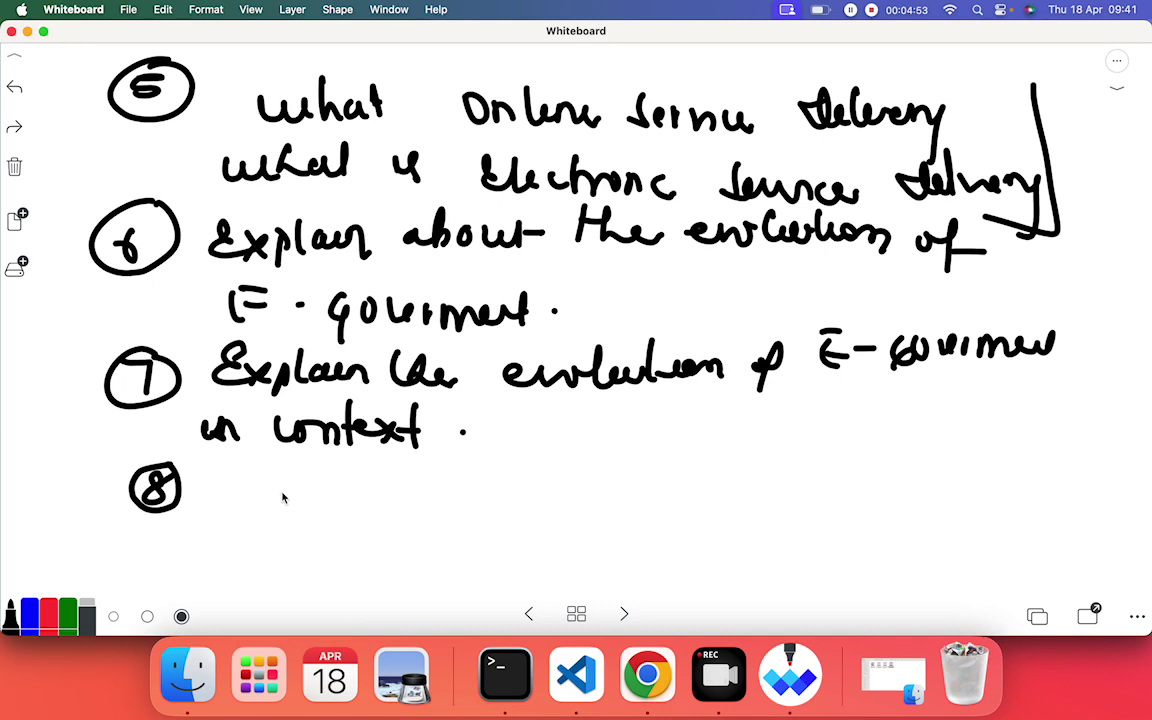
mouse_move(247, 485)
mouse_down()
mouse_move(283, 502)
mouse_move(473, 476)
mouse_move(617, 497)
mouse_move(674, 476)
mouse_move(823, 474)
mouse_move(867, 458)
mouse_move(1085, 460)
mouse_up()
mouse_move(256, 532)
mouse_down()
mouse_move(368, 540)
mouse_move(617, 528)
mouse_move(652, 545)
mouse_move(958, 510)
mouse_move(1088, 527)
mouse_move(1097, 543)
mouse_up()
drag(204, 552, 199, 558)
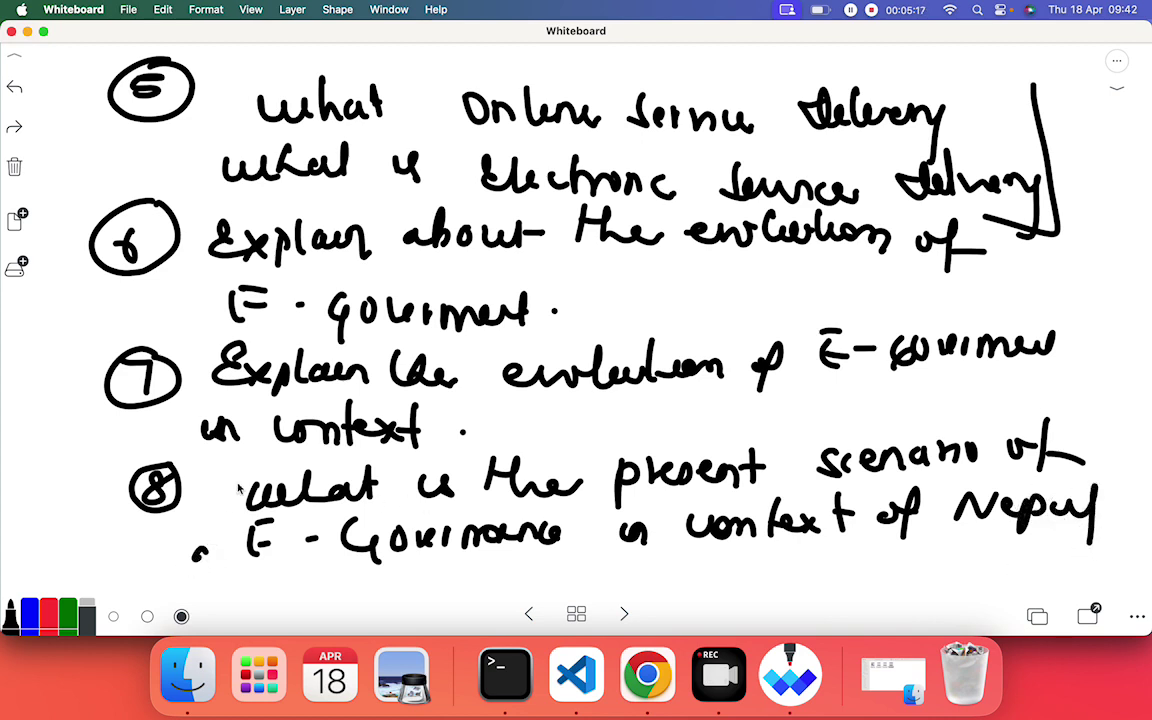
On a new blank page, write circled question 9 on recent E-governance trends, with a corner bracket.
click(17, 221)
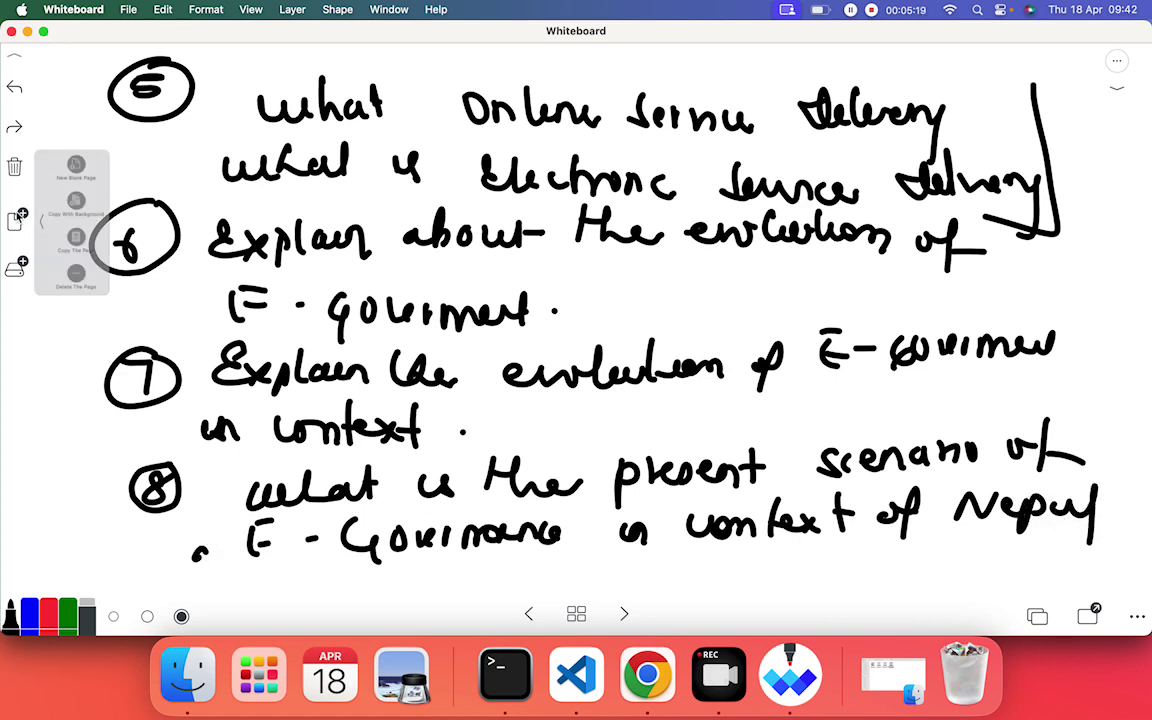
click(62, 176)
mouse_move(220, 131)
mouse_down()
mouse_move(206, 167)
mouse_move(211, 134)
mouse_move(275, 162)
mouse_move(370, 139)
mouse_move(429, 150)
mouse_move(452, 133)
mouse_move(535, 144)
mouse_move(607, 121)
mouse_move(588, 127)
mouse_move(784, 129)
mouse_move(841, 108)
mouse_move(911, 125)
mouse_up()
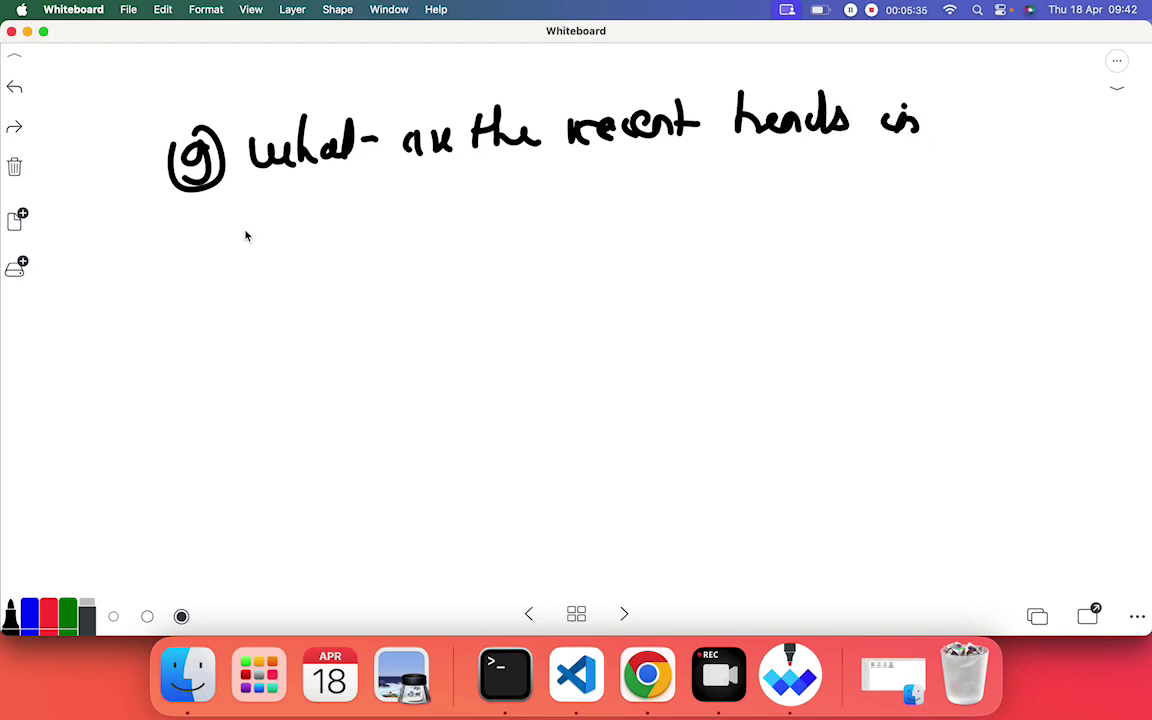
drag(246, 236, 498, 228)
mouse_move(997, 92)
mouse_down()
mouse_move(985, 141)
mouse_move(886, 230)
mouse_up()
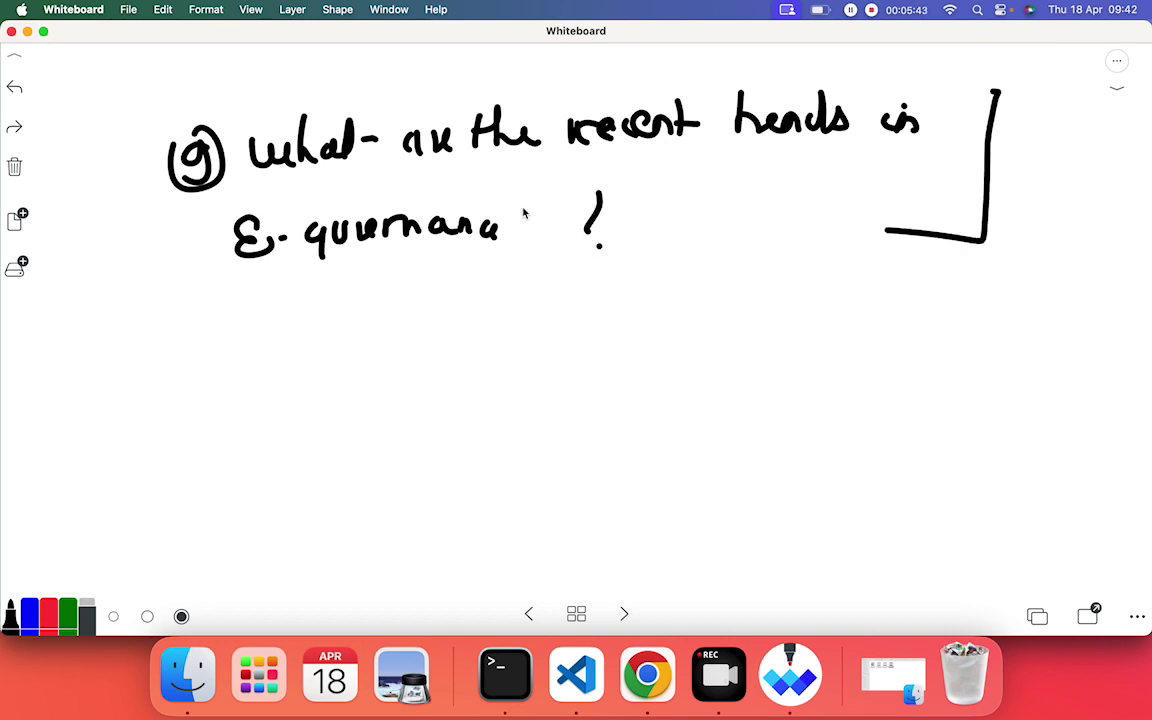